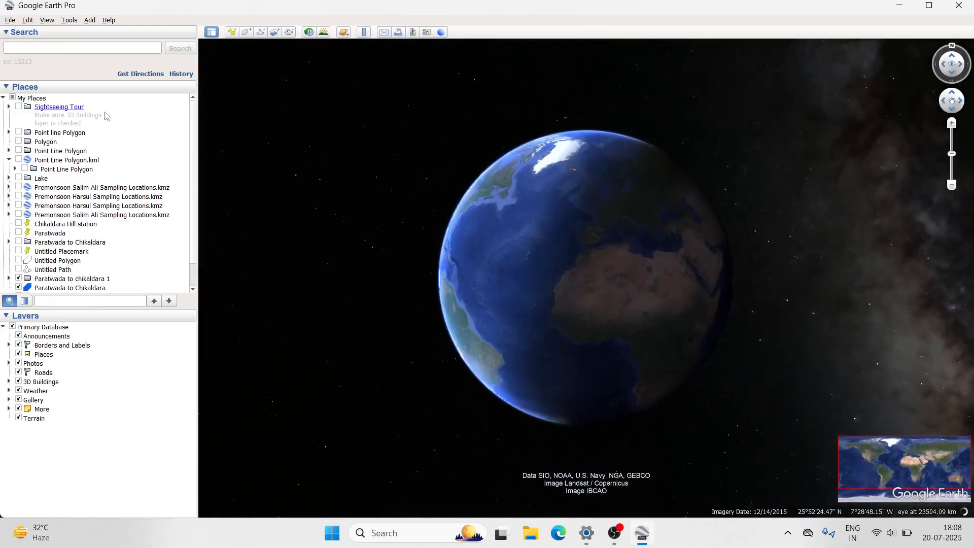
- Collapse the My Places list and search for "india gate" to bring the map to the monument
{"action": "left_click", "coordinate": [3, 98]}
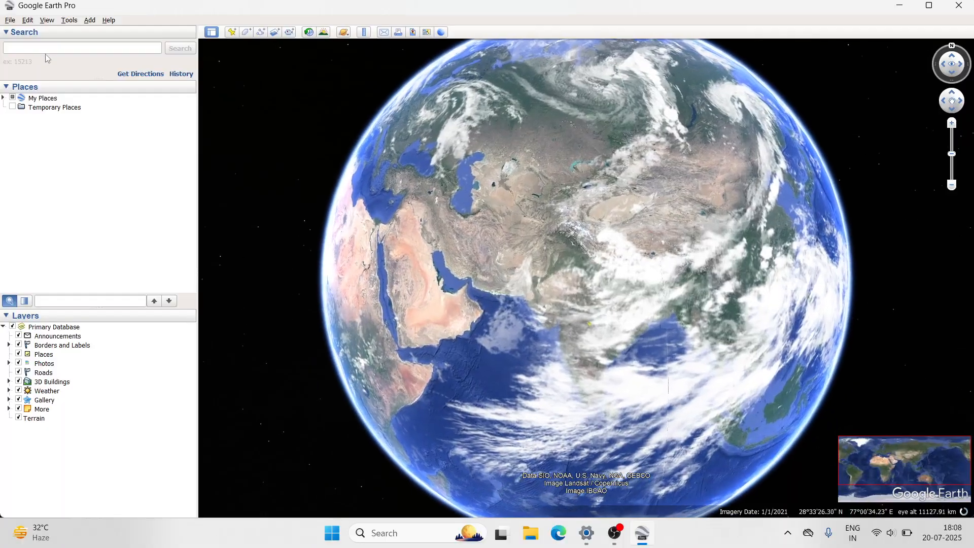
{"action": "left_click", "coordinate": [53, 46]}
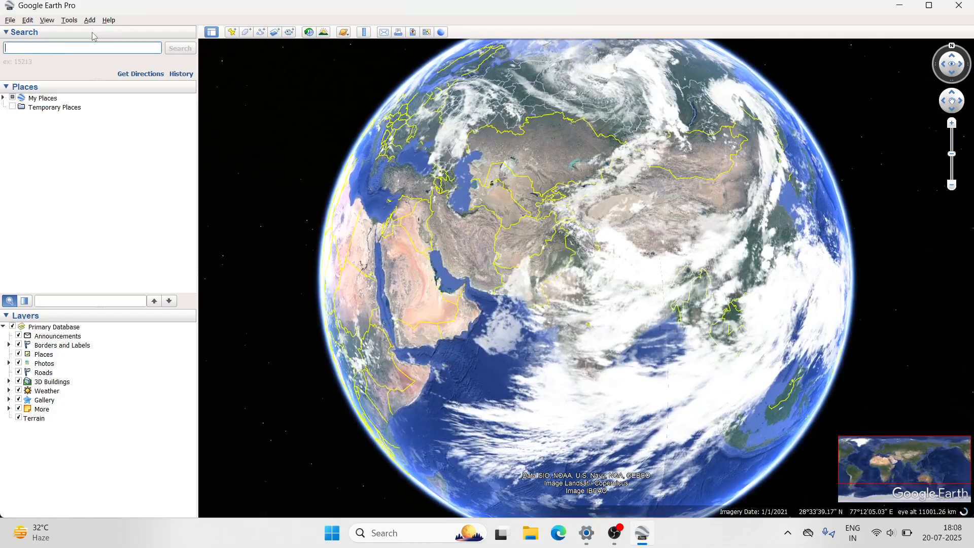
{"action": "type", "text": "india gate"}
{"action": "left_click", "coordinate": [180, 48]}
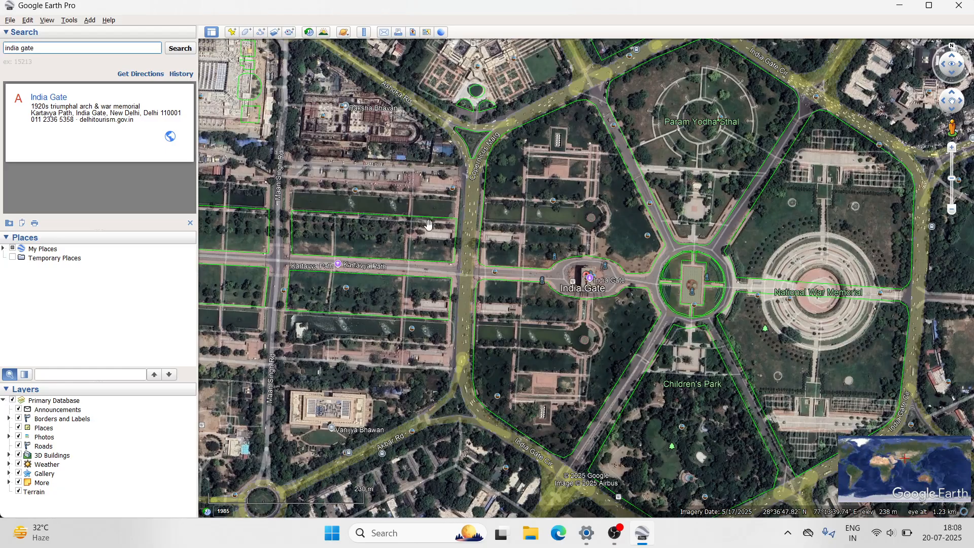
- Draw a ruler line about 0.42 km long along Kartavya Path, from the Maan Singh Road crossing to India Gate
{"action": "left_click", "coordinate": [364, 32]}
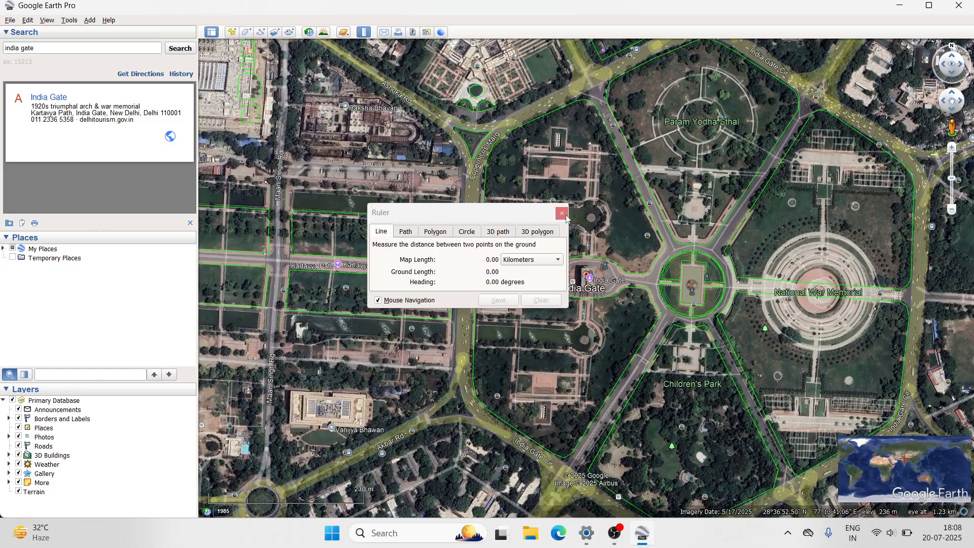
{"action": "left_click_drag", "start_coordinate": [523, 213], "coordinate": [818, 89]}
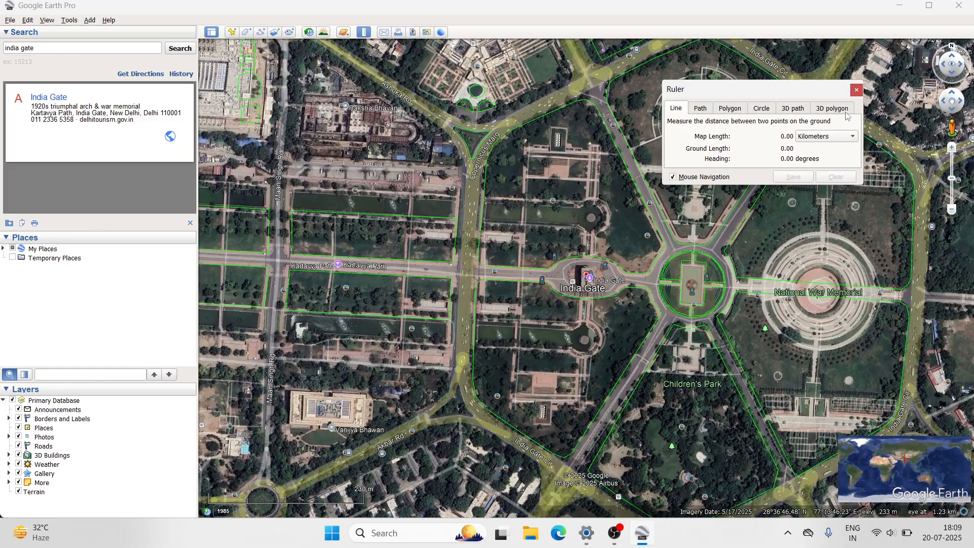
{"action": "left_click_drag", "start_coordinate": [790, 91], "coordinate": [814, 77]}
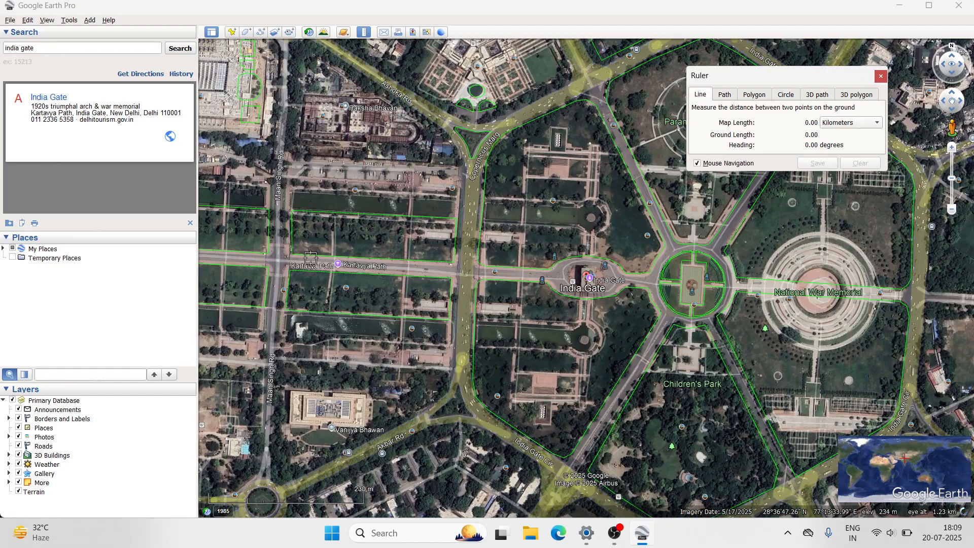
{"action": "left_click", "coordinate": [270, 260]}
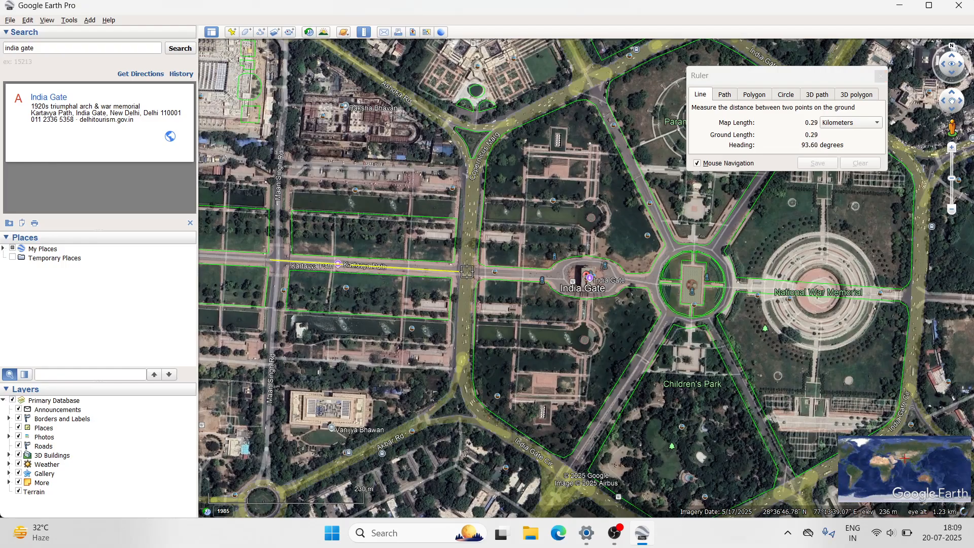
{"action": "left_click", "coordinate": [550, 277]}
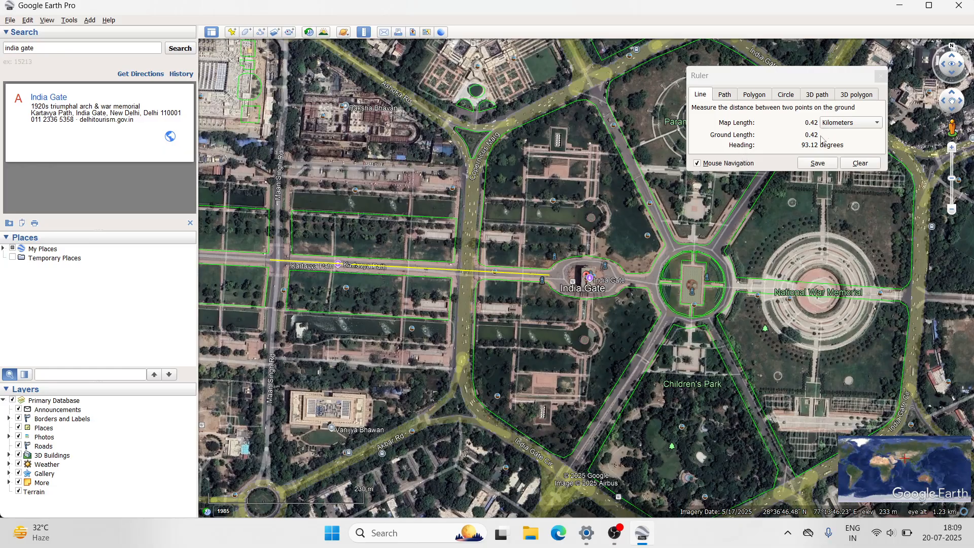
- Check the ruler line's length in centimeters and return its unit to kilometers
{"action": "left_click", "coordinate": [858, 124]}
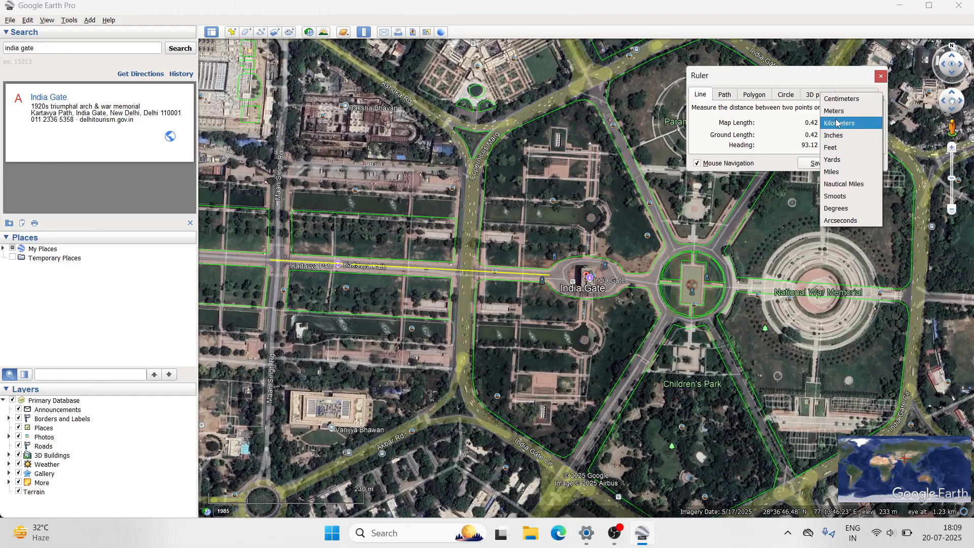
{"action": "left_click", "coordinate": [839, 99]}
{"action": "left_click", "coordinate": [861, 123]}
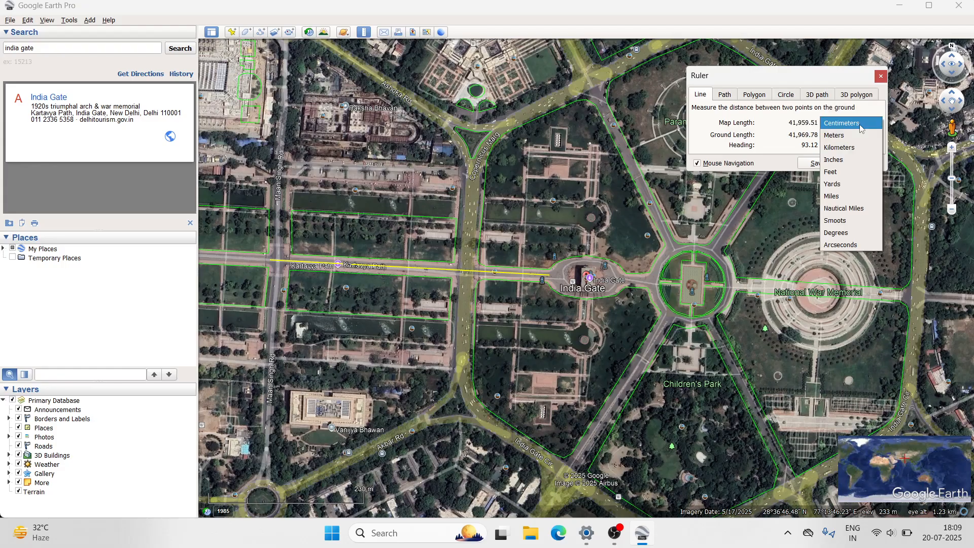
{"action": "left_click", "coordinate": [860, 147]}
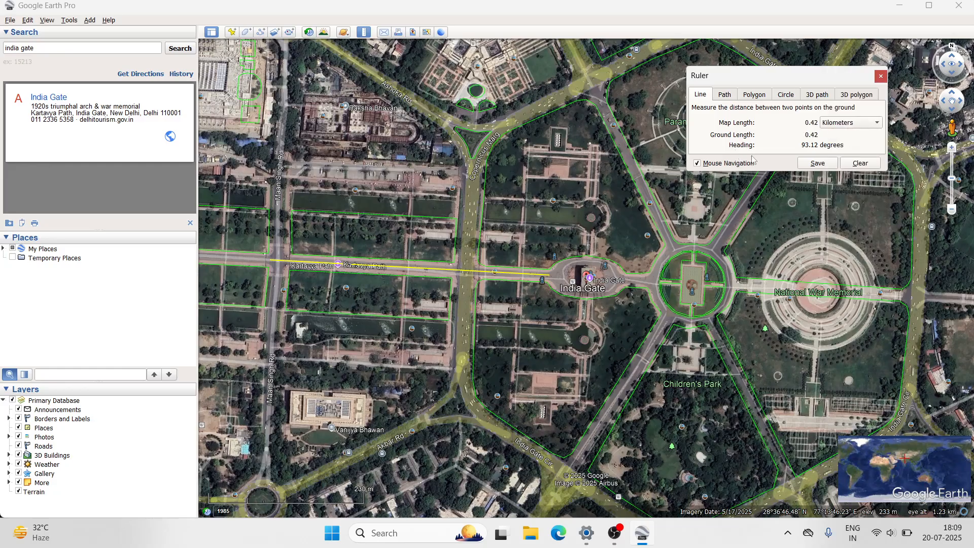
- Save the ruler line as "Line Measure" with the line color yellow (#ffff00) and an increased line width
{"action": "left_click", "coordinate": [818, 164]}
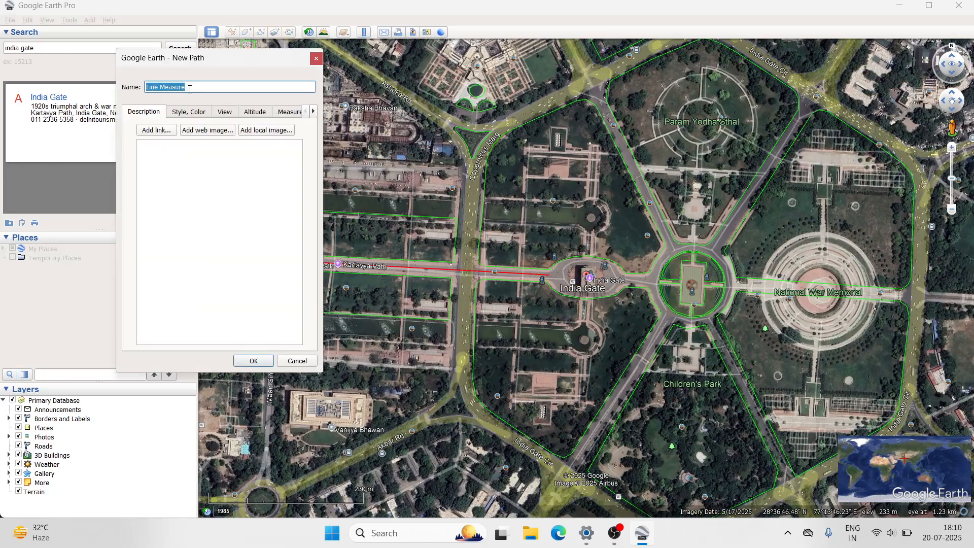
{"action": "left_click", "coordinate": [190, 89]}
{"action": "left_click", "coordinate": [175, 113]}
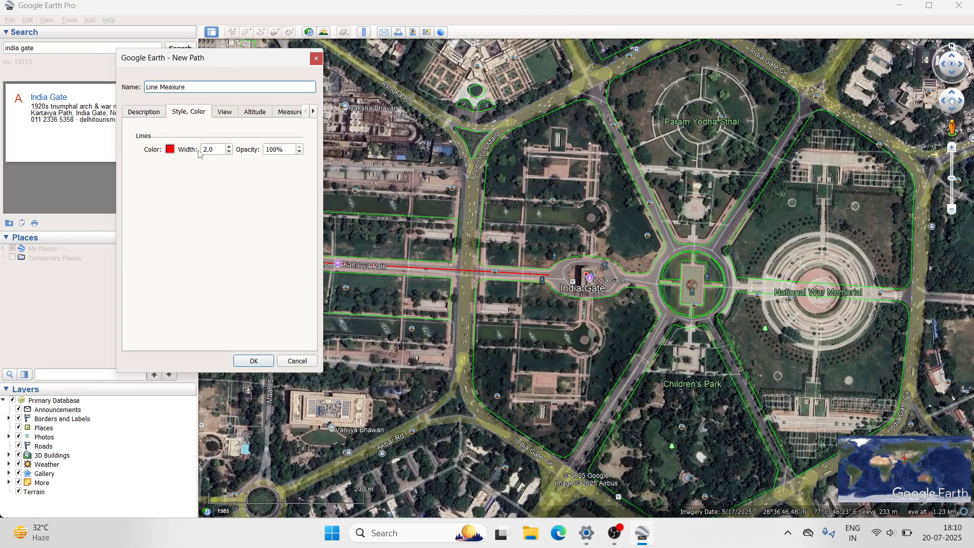
{"action": "left_click", "coordinate": [169, 150]}
{"action": "left_click", "coordinate": [198, 166]}
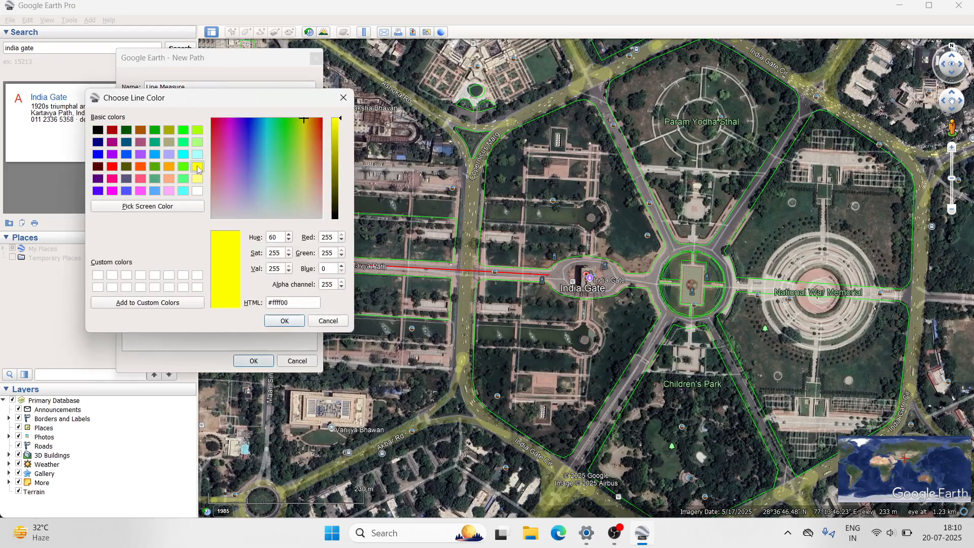
{"action": "left_click", "coordinate": [284, 321]}
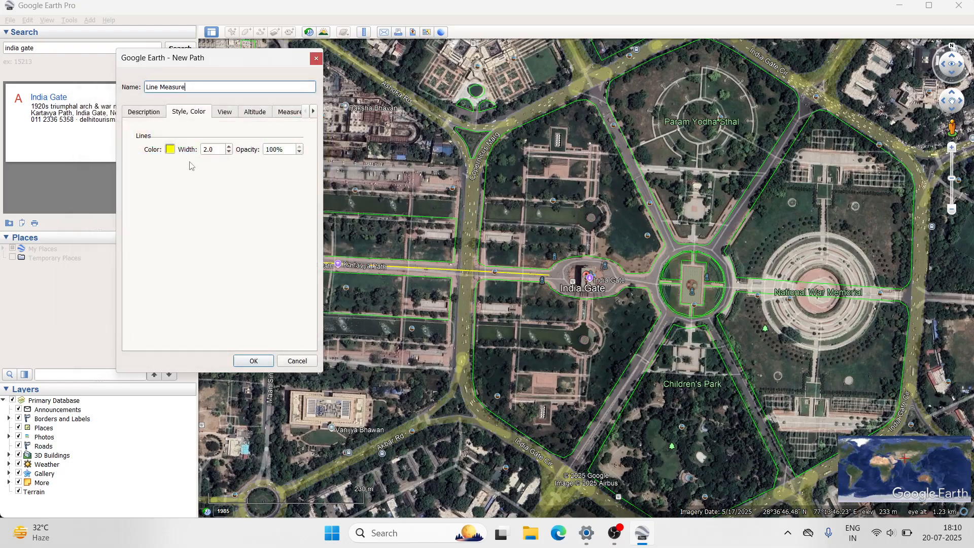
{"action": "left_click", "coordinate": [230, 147]}
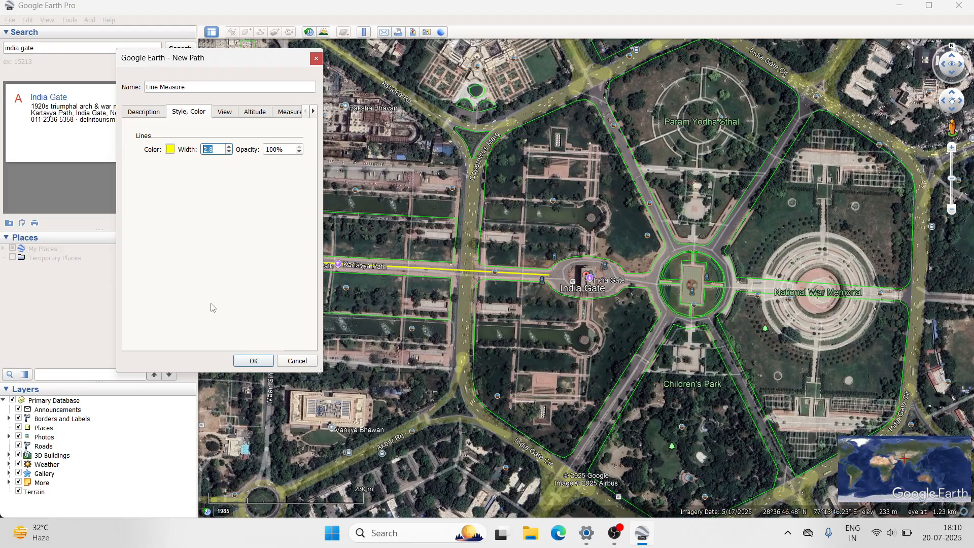
{"action": "left_click", "coordinate": [254, 360]}
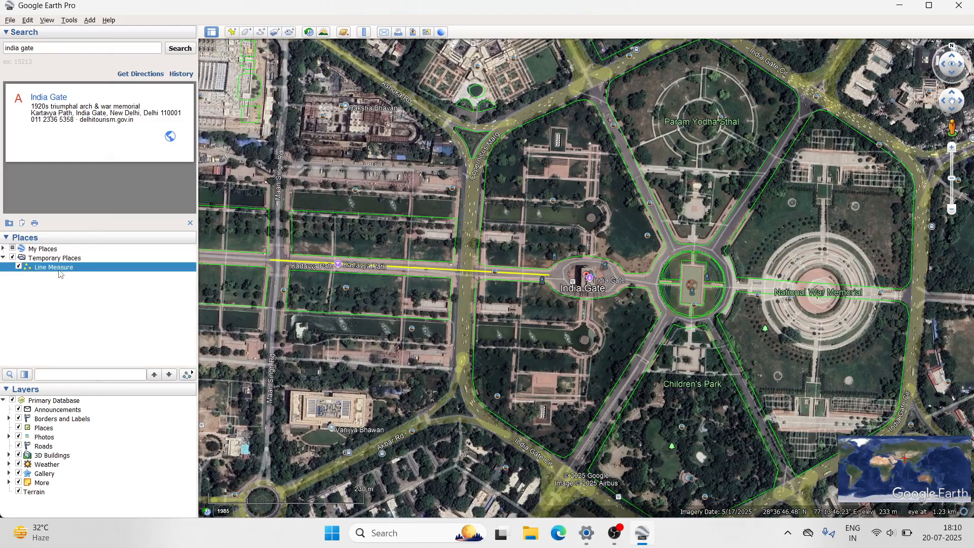
{"action": "left_click", "coordinate": [65, 293]}
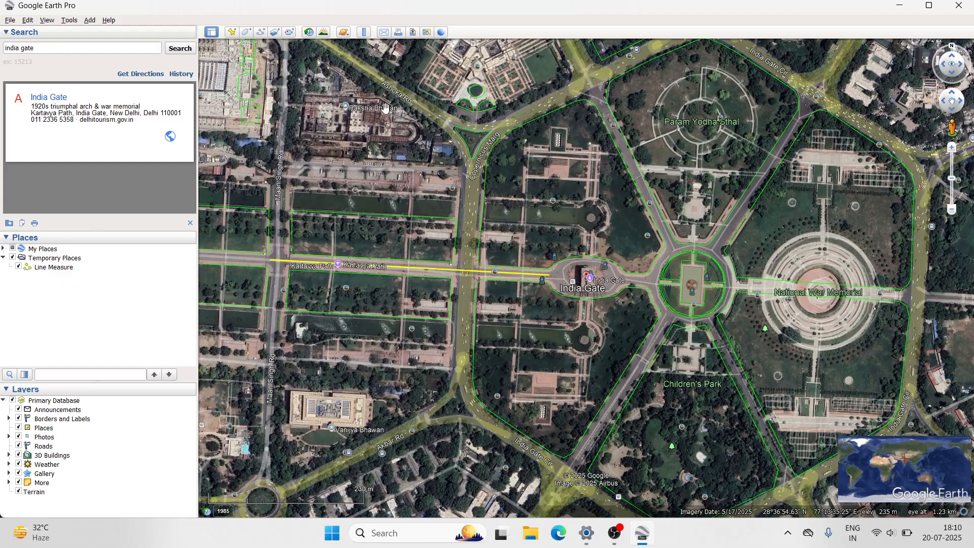
- Draw a multi-point ruler path about 0.63 km long from southwestern India Gate Circle, around the roundabout's west side, to the northwestern junction
{"action": "left_click", "coordinate": [364, 32]}
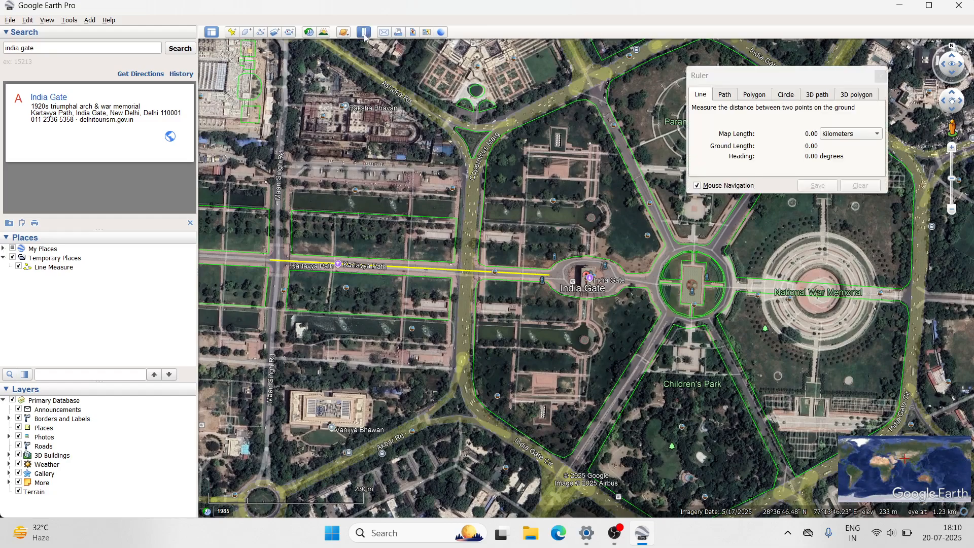
{"action": "left_click", "coordinate": [725, 95]}
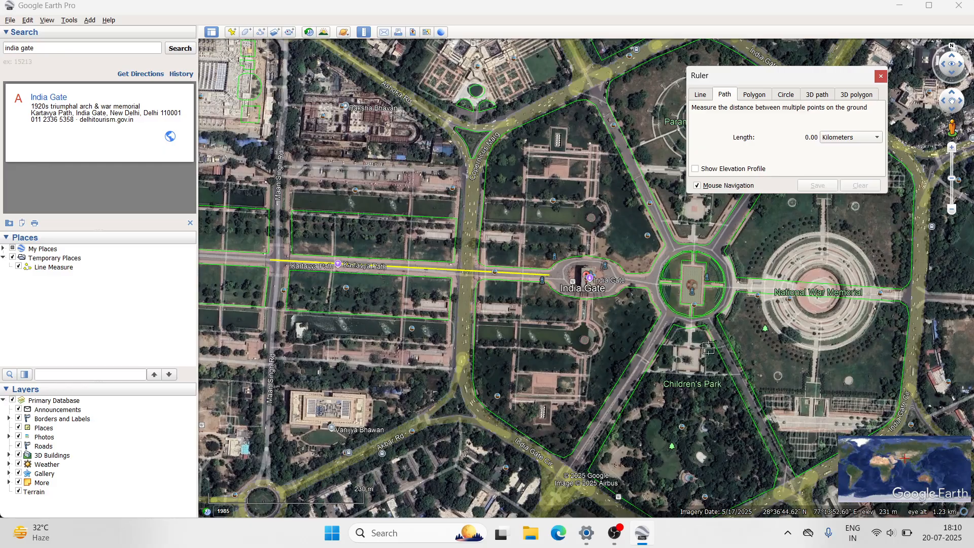
{"action": "left_click", "coordinate": [572, 464]}
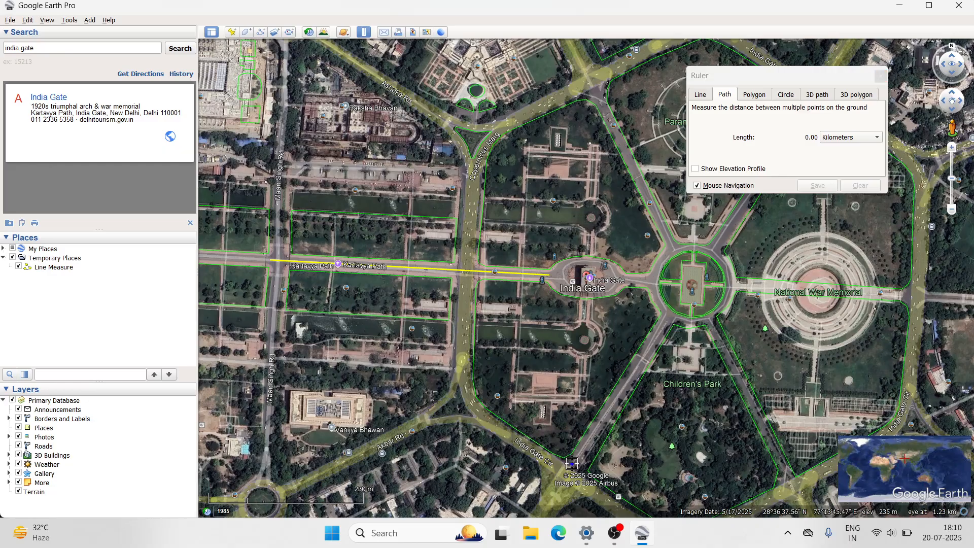
{"action": "left_click", "coordinate": [617, 398]}
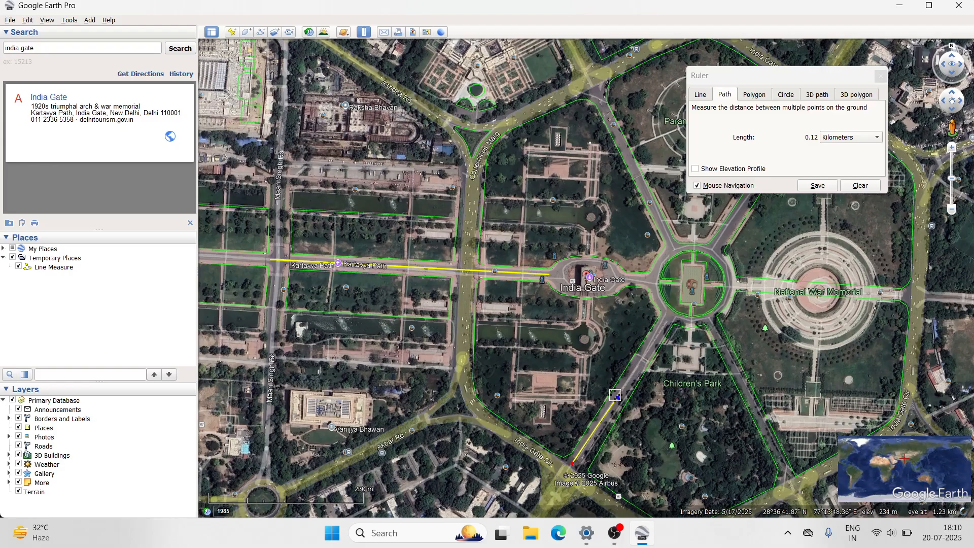
{"action": "left_click", "coordinate": [642, 365]}
{"action": "left_click", "coordinate": [667, 320]}
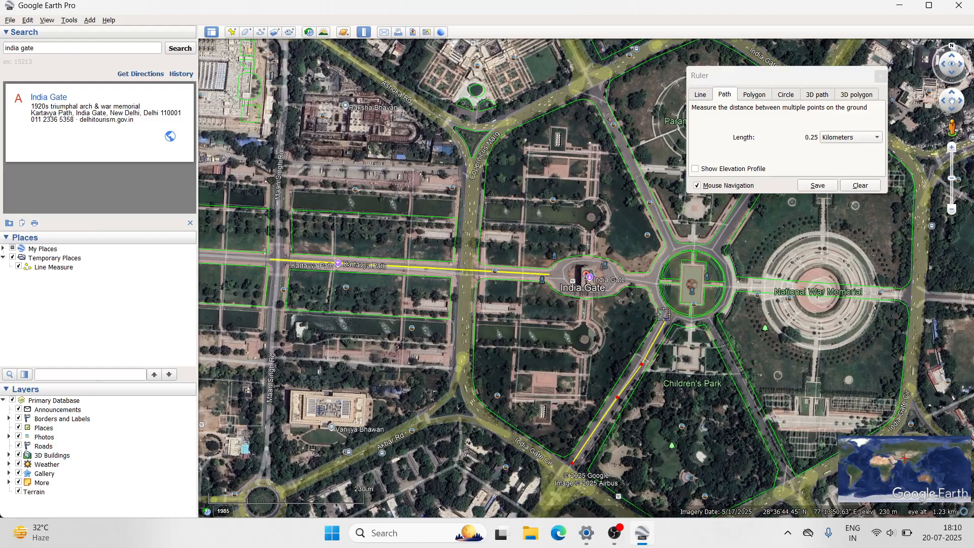
{"action": "left_click", "coordinate": [652, 282]}
{"action": "left_click", "coordinate": [667, 247]}
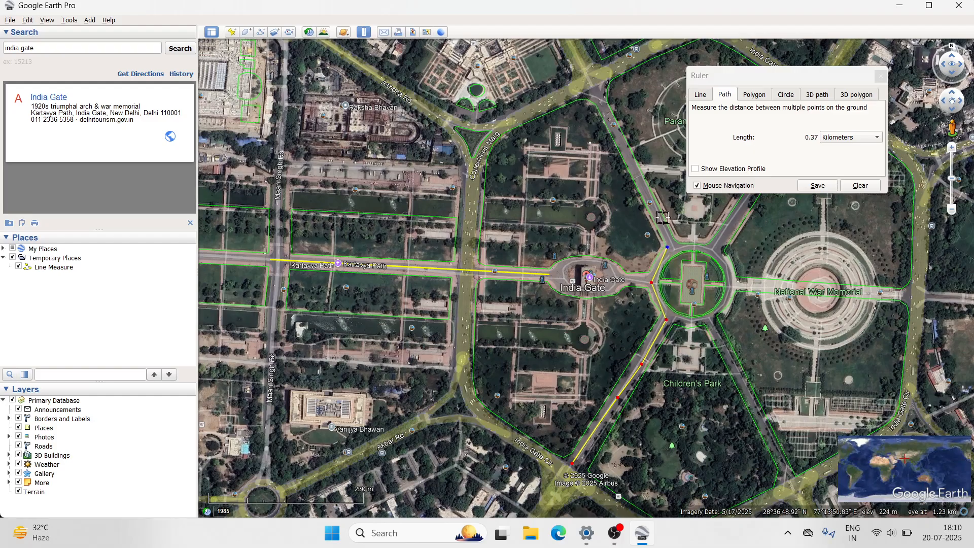
{"action": "left_click", "coordinate": [641, 178]}
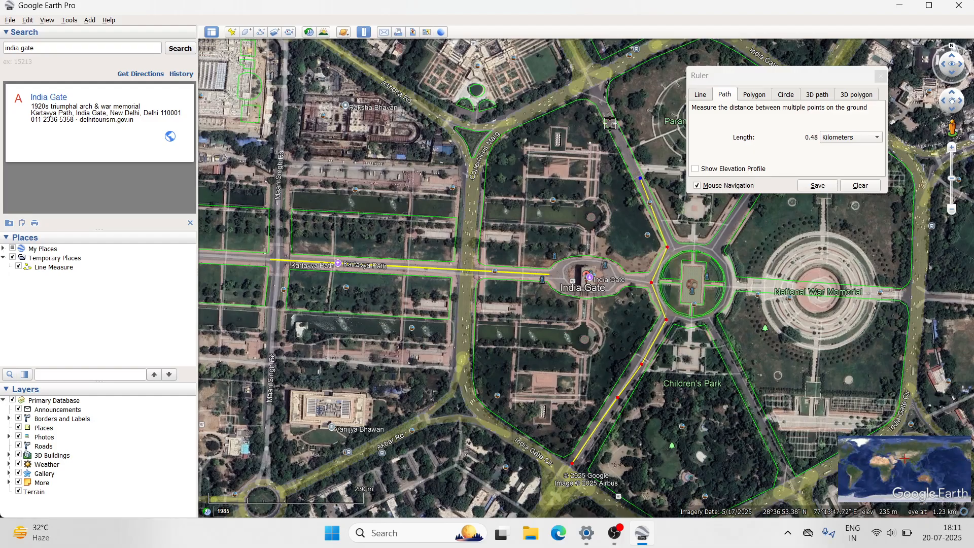
{"action": "left_click", "coordinate": [603, 104]}
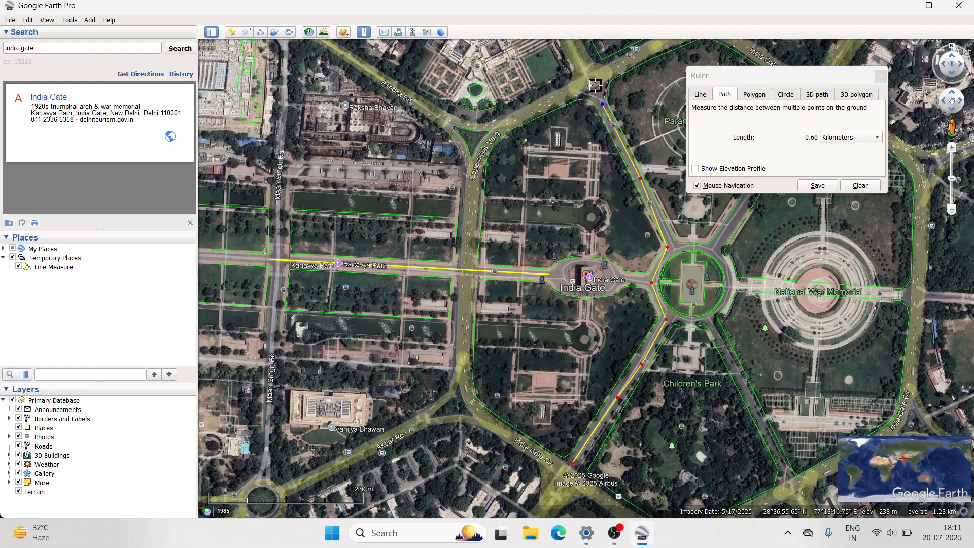
{"action": "left_click", "coordinate": [596, 85]}
- Check the path's length in miles, inches and meters, and return its unit to kilometers
{"action": "left_click", "coordinate": [860, 141]}
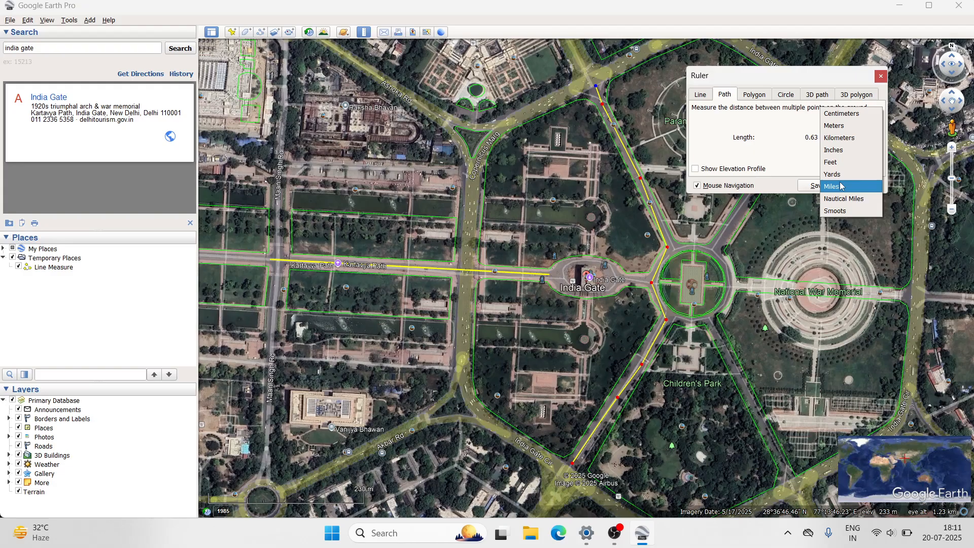
{"action": "left_click", "coordinate": [841, 186]}
{"action": "left_click", "coordinate": [846, 139]}
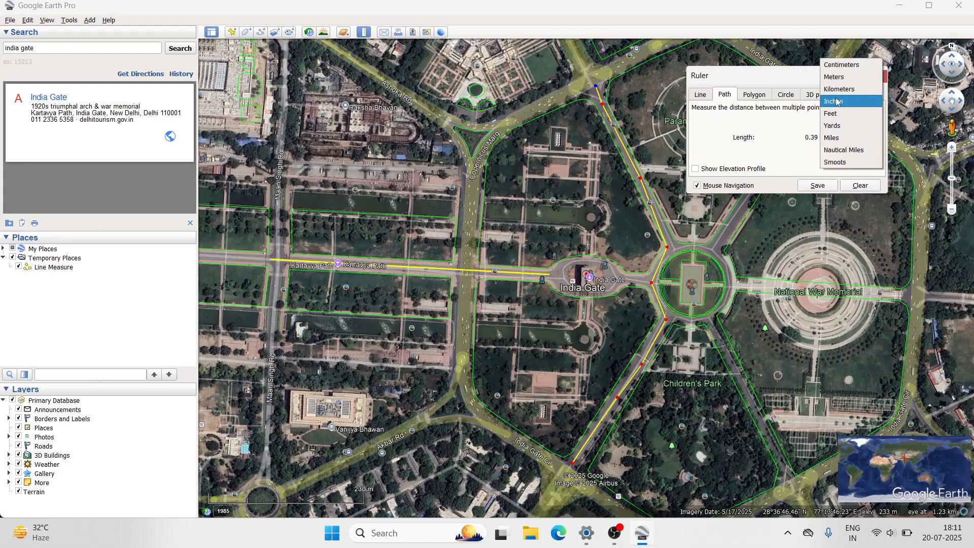
{"action": "left_click", "coordinate": [837, 101]}
{"action": "left_click", "coordinate": [856, 137]}
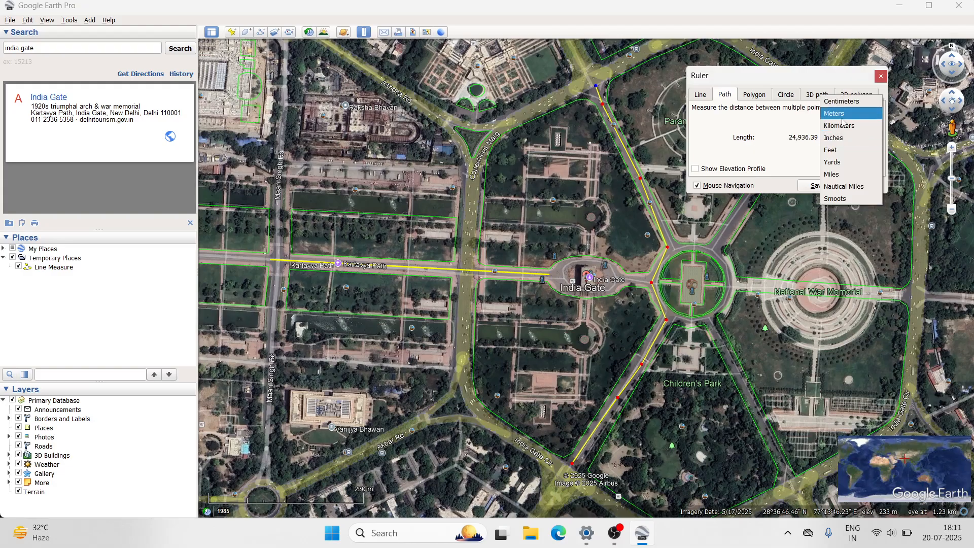
{"action": "left_click", "coordinate": [842, 120]}
{"action": "left_click", "coordinate": [849, 138]}
{"action": "left_click", "coordinate": [848, 150]}
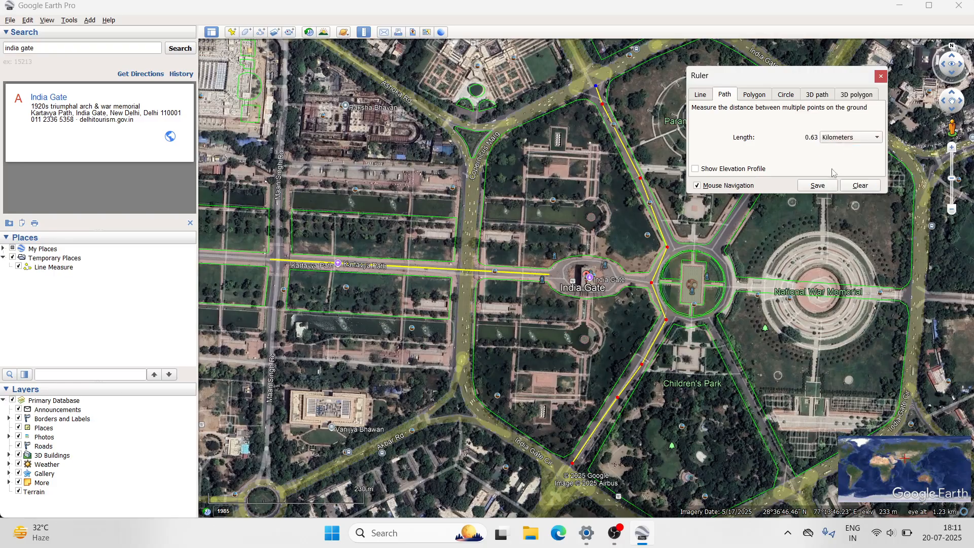
- Display the elevation profile of the measured path, examine it, and hide it again
{"action": "left_click", "coordinate": [697, 169]}
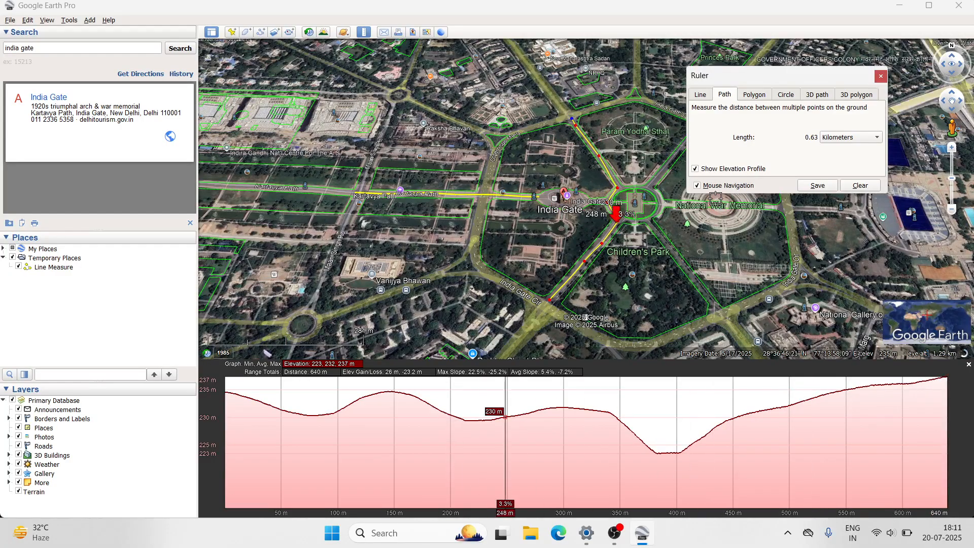
{"action": "left_click", "coordinate": [695, 170]}
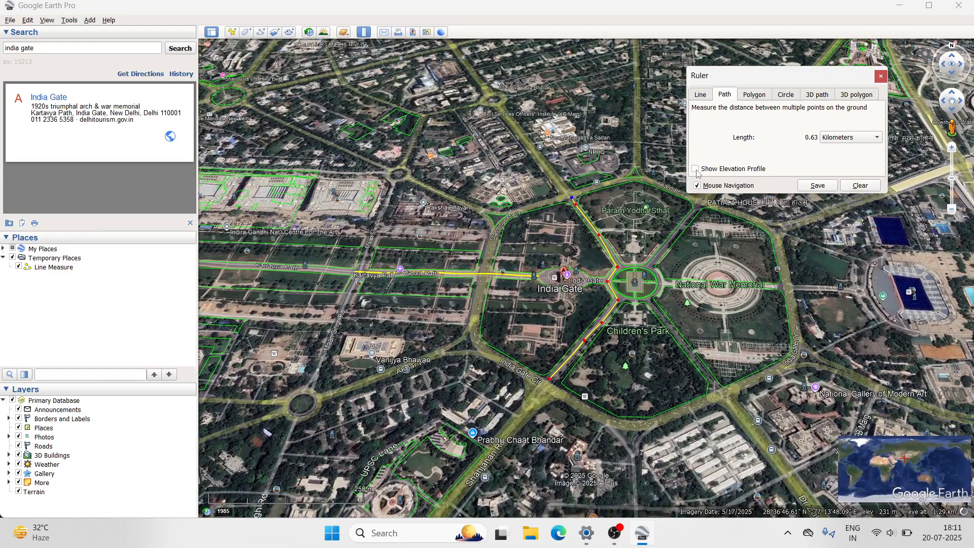
- Save the measured ruler path as "Path Measure", keeping its default red line style
{"action": "left_click", "coordinate": [824, 187]}
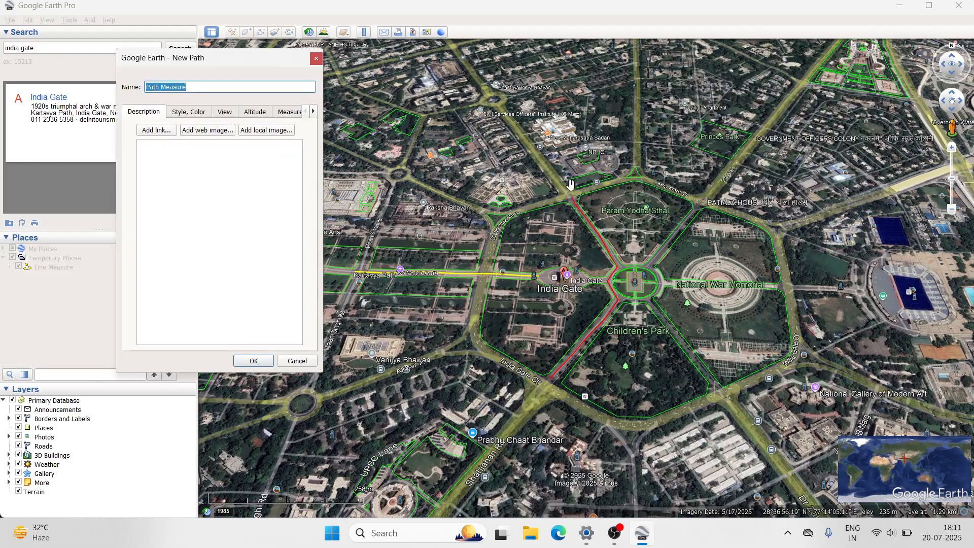
{"action": "left_click", "coordinate": [190, 87]}
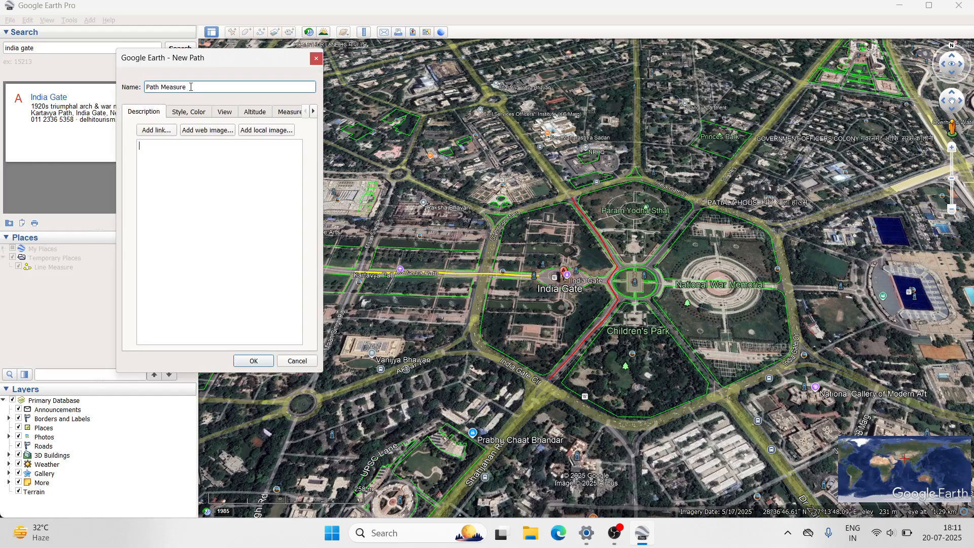
{"action": "left_click", "coordinate": [191, 113]}
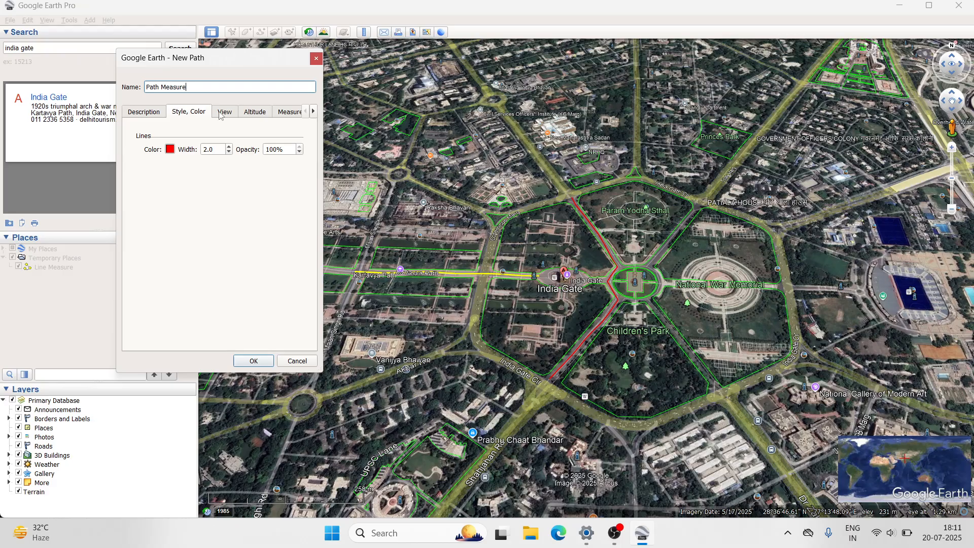
{"action": "left_click", "coordinate": [160, 112]}
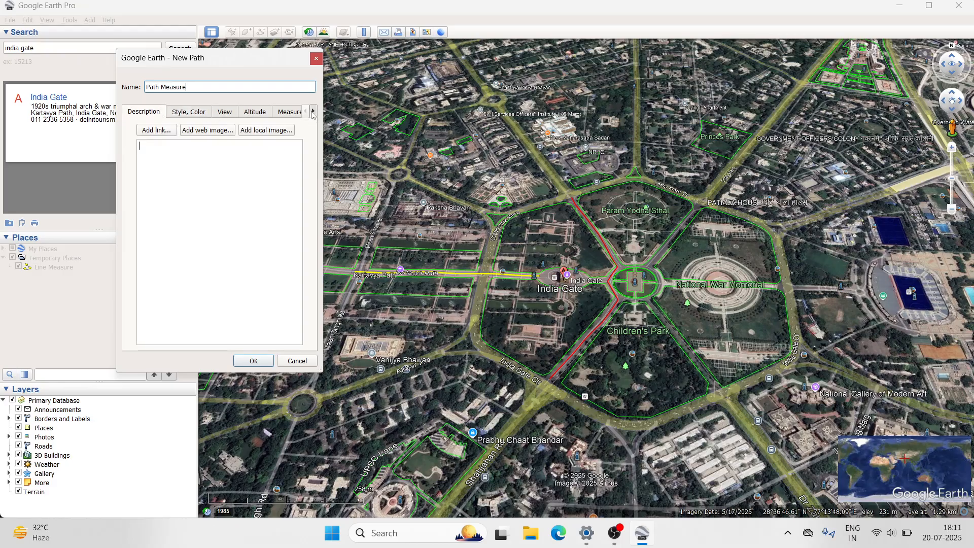
{"action": "left_click", "coordinate": [314, 111]}
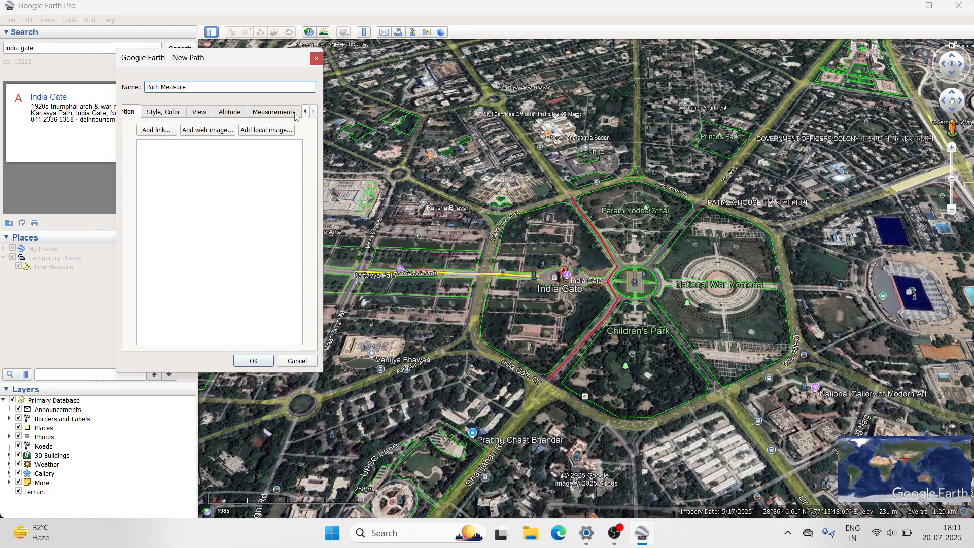
{"action": "left_click", "coordinate": [167, 115]}
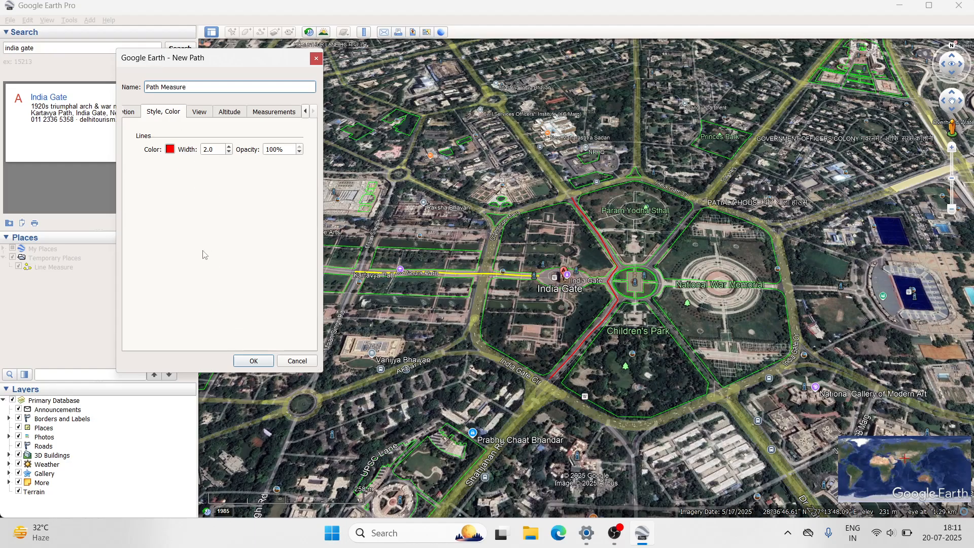
{"action": "left_click", "coordinate": [257, 362]}
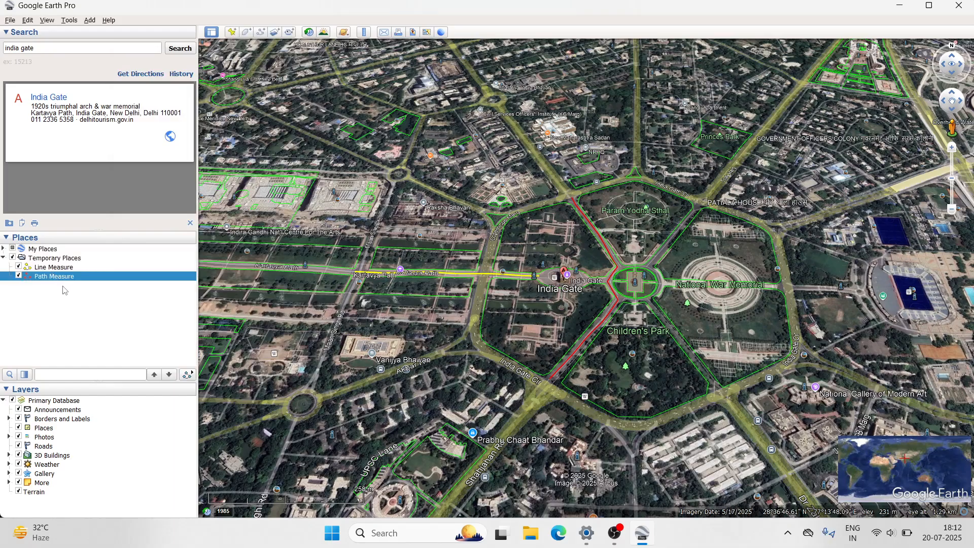
- Draw a four-corner ruler polygon around the blue sports field near Patiala House Court, with a perimeter of about 0.36 km
{"action": "left_click", "coordinate": [363, 32]}
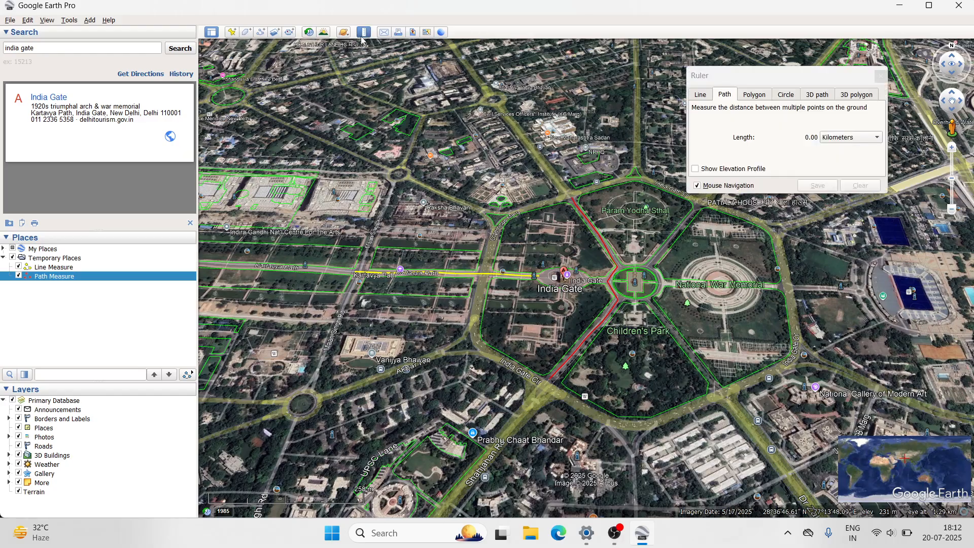
{"action": "left_click", "coordinate": [744, 95]}
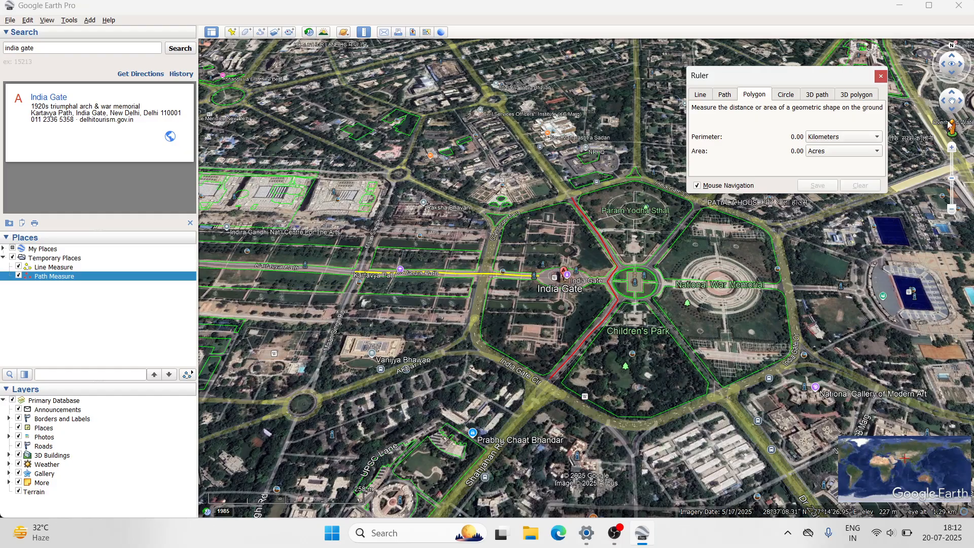
{"action": "left_click", "coordinate": [959, 100]}
{"action": "left_click_drag", "start_coordinate": [959, 100], "coordinate": [957, 97]}
{"action": "left_click", "coordinate": [952, 93]}
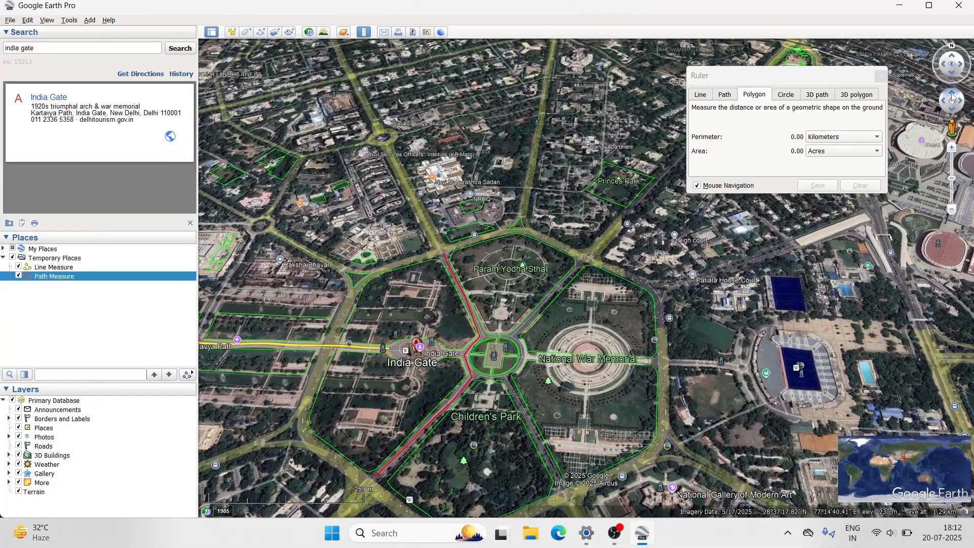
{"action": "left_click", "coordinate": [773, 308]}
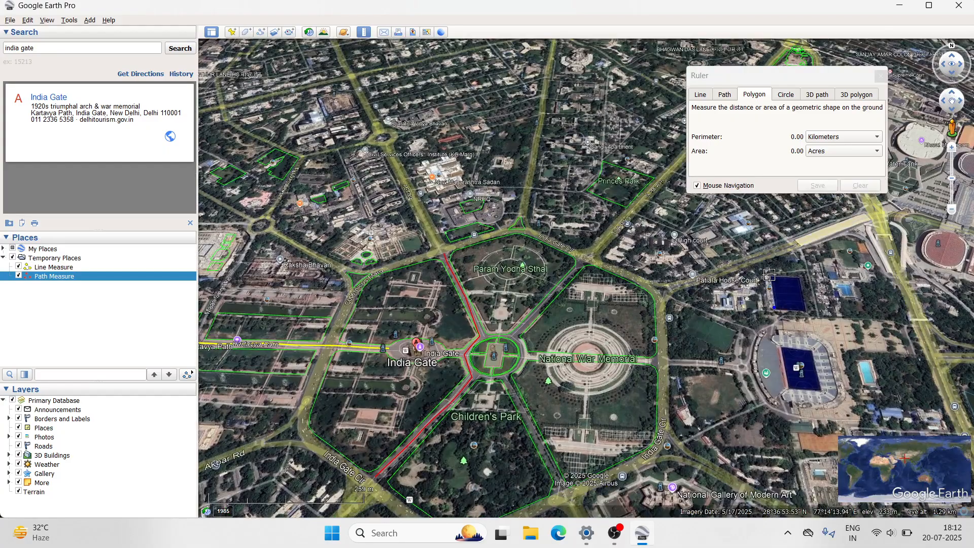
{"action": "left_click", "coordinate": [802, 274]}
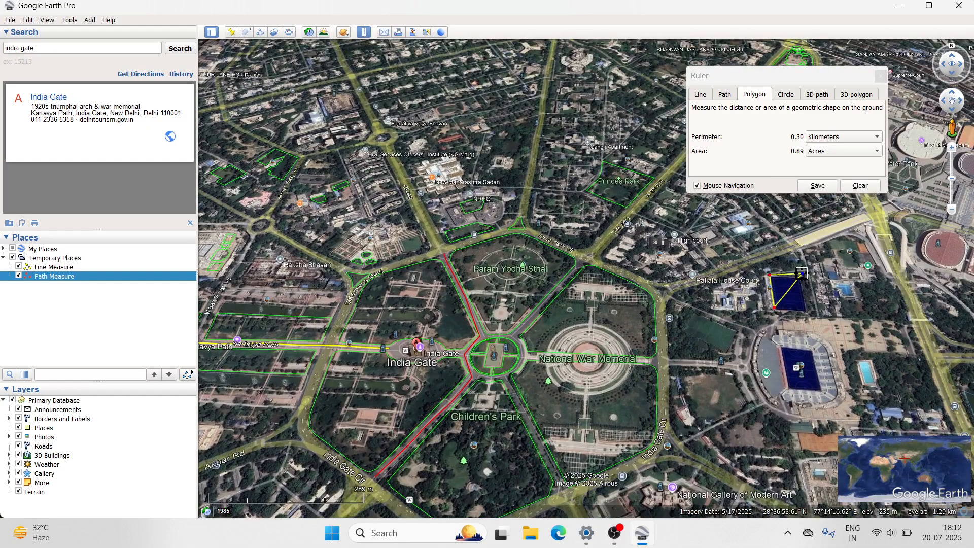
{"action": "left_click", "coordinate": [806, 311]}
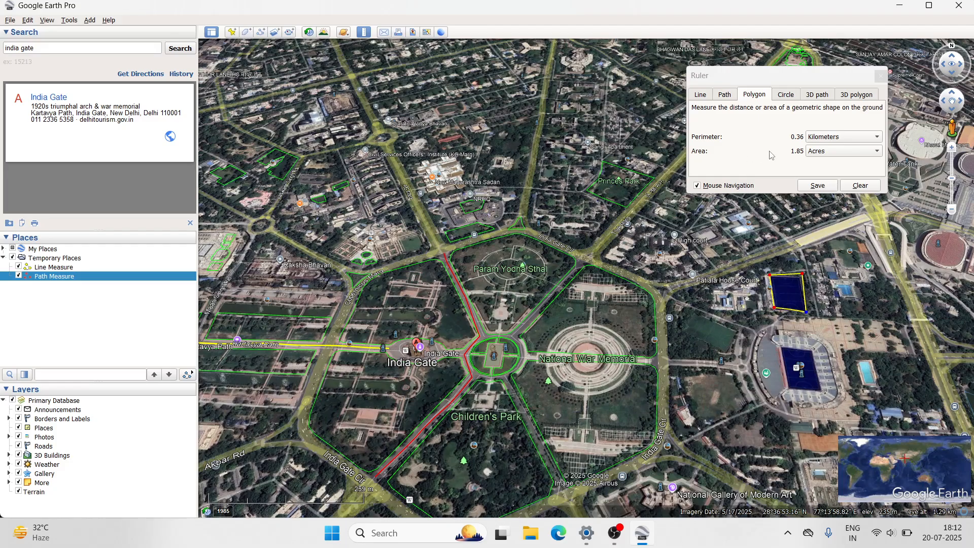
- Review the available perimeter and area units for the polygon, keeping kilometers and acres
{"action": "left_click", "coordinate": [829, 142]}
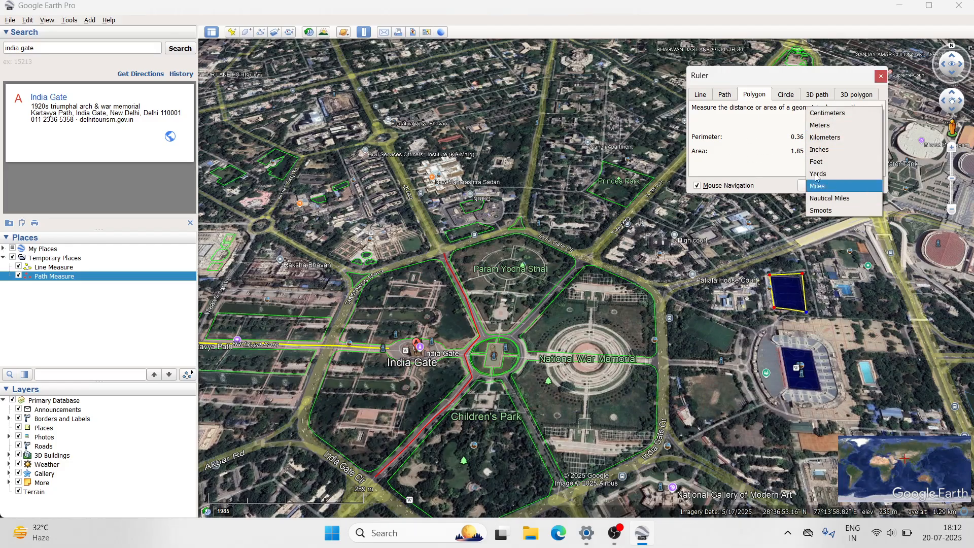
{"action": "left_click", "coordinate": [776, 140]}
{"action": "left_click", "coordinate": [846, 151]}
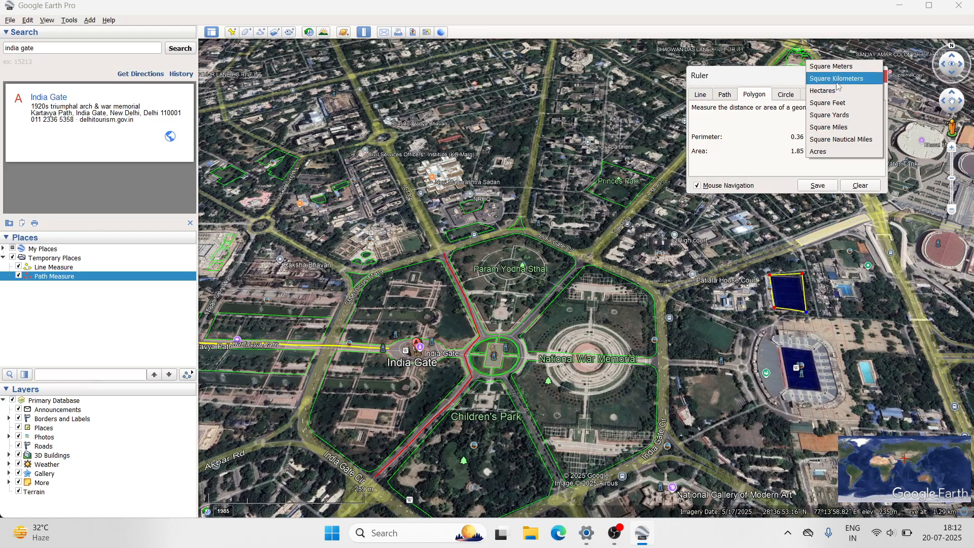
{"action": "left_click", "coordinate": [786, 168]}
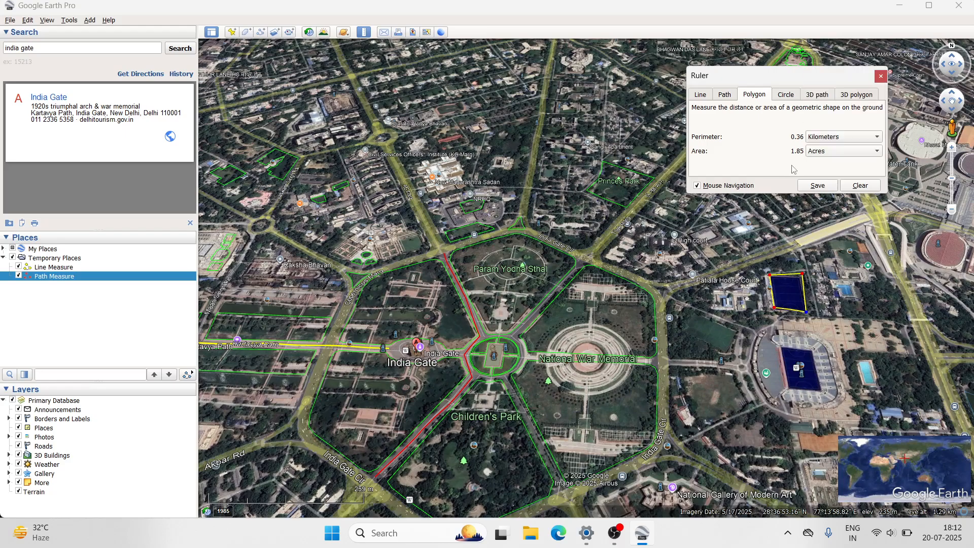
- Save the measured polygon as "Polygon Measure"
{"action": "left_click", "coordinate": [818, 186]}
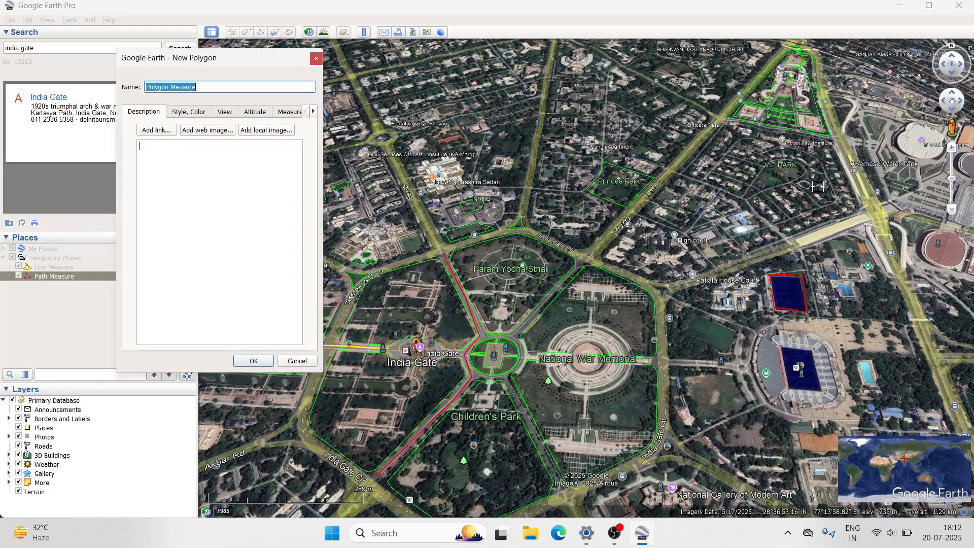
{"action": "left_click", "coordinate": [205, 88]}
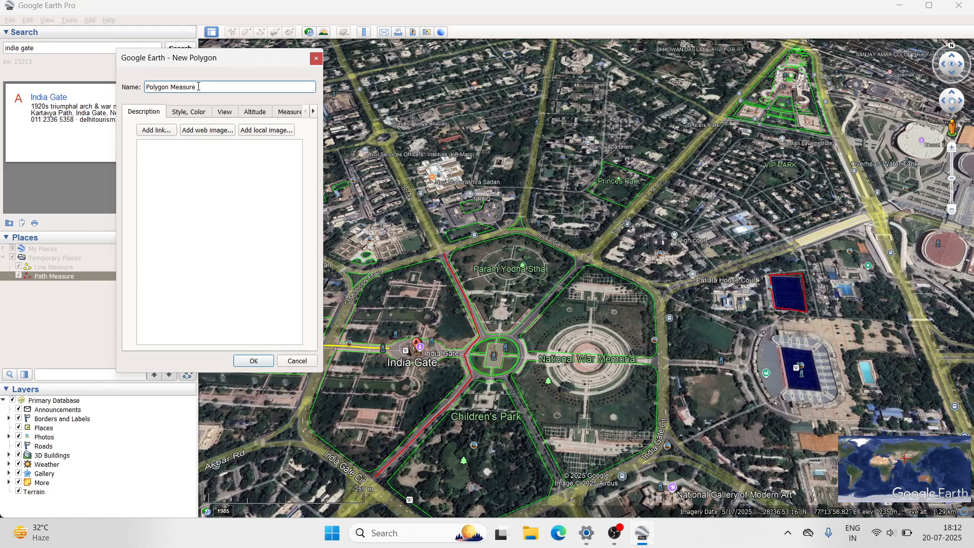
{"action": "left_click", "coordinate": [252, 362]}
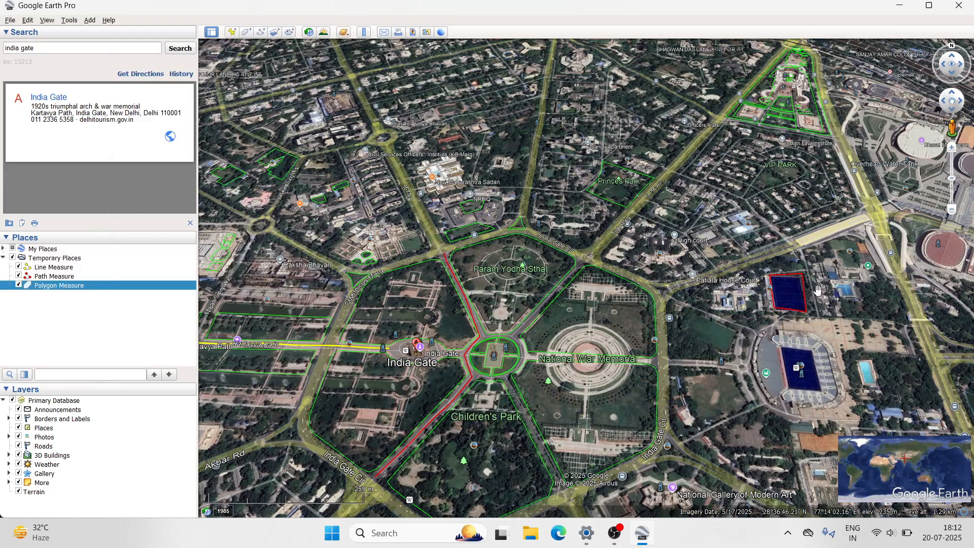
- Draw a ruler circle with a radius of about 0.10 km around the National War Memorial, centered on the monument
{"action": "left_click", "coordinate": [366, 33]}
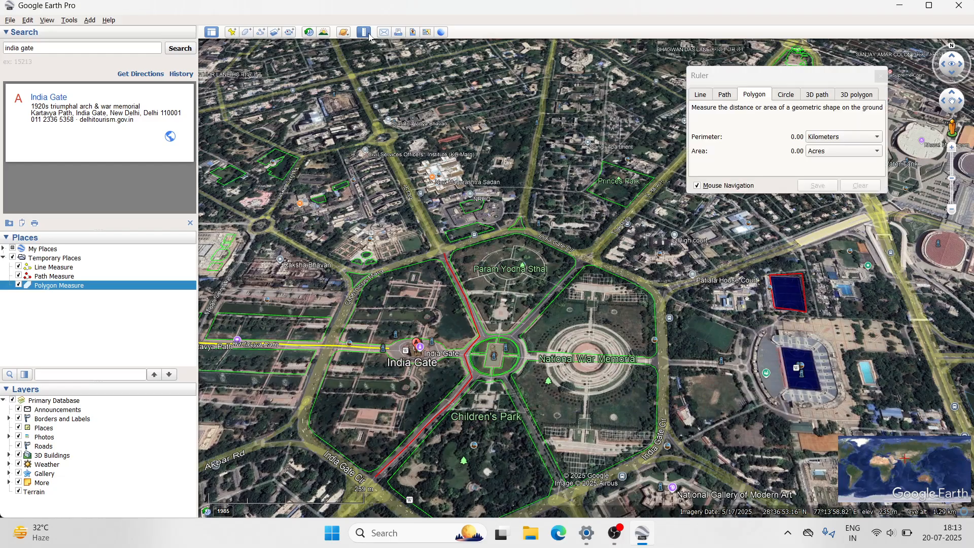
{"action": "left_click", "coordinate": [784, 96]}
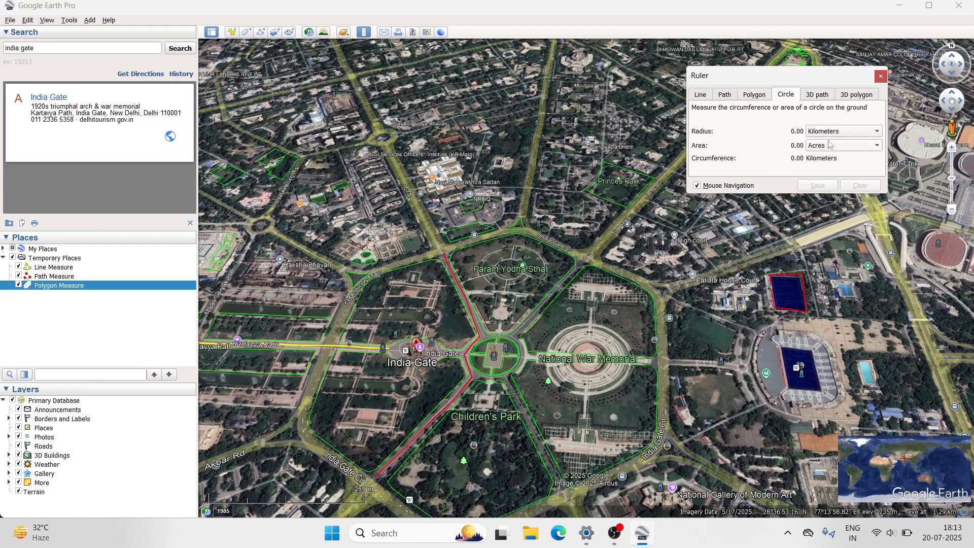
{"action": "left_click_drag", "start_coordinate": [811, 85], "coordinate": [842, 42]}
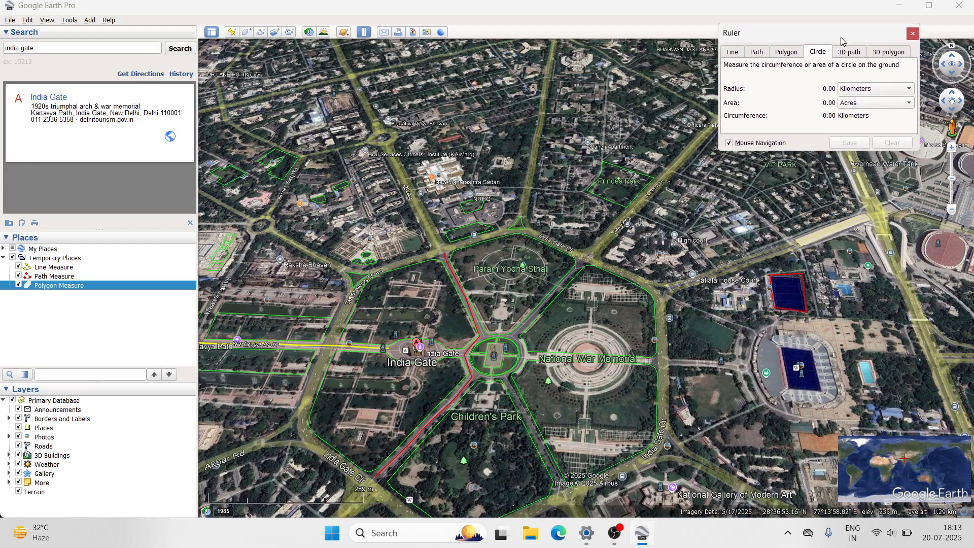
{"action": "left_click", "coordinate": [586, 357]}
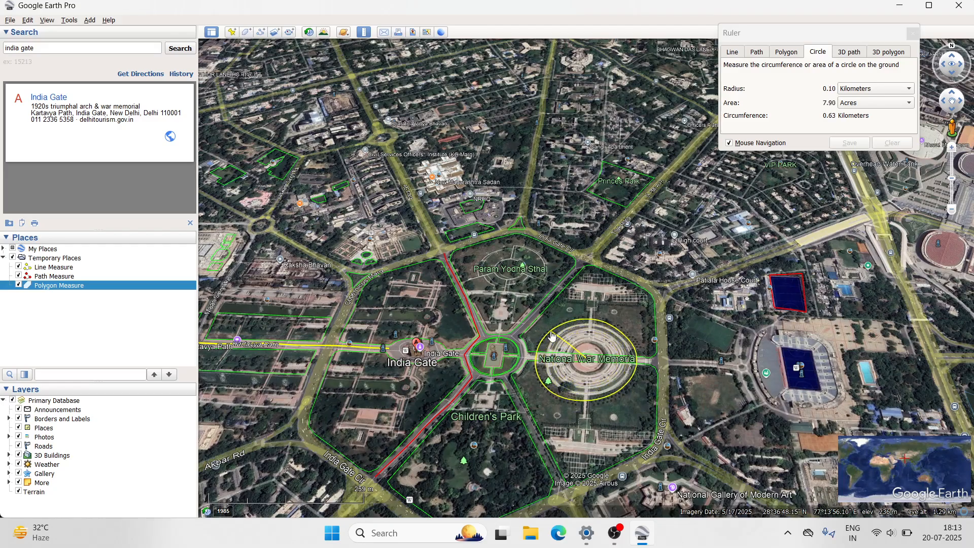
{"action": "left_click", "coordinate": [553, 335]}
- Review the available radius and area units for the circle, keeping kilometers and acres
{"action": "left_click", "coordinate": [866, 92]}
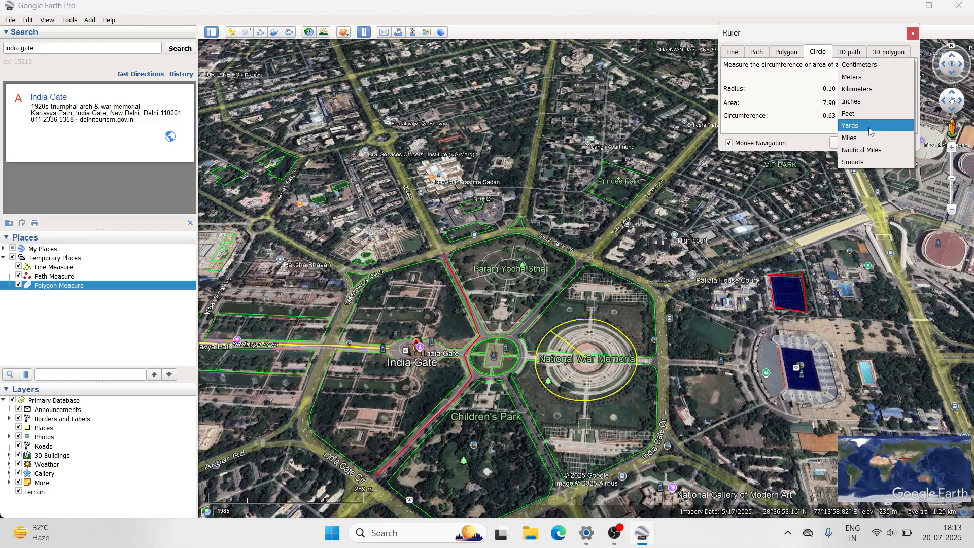
{"action": "left_click", "coordinate": [788, 106]}
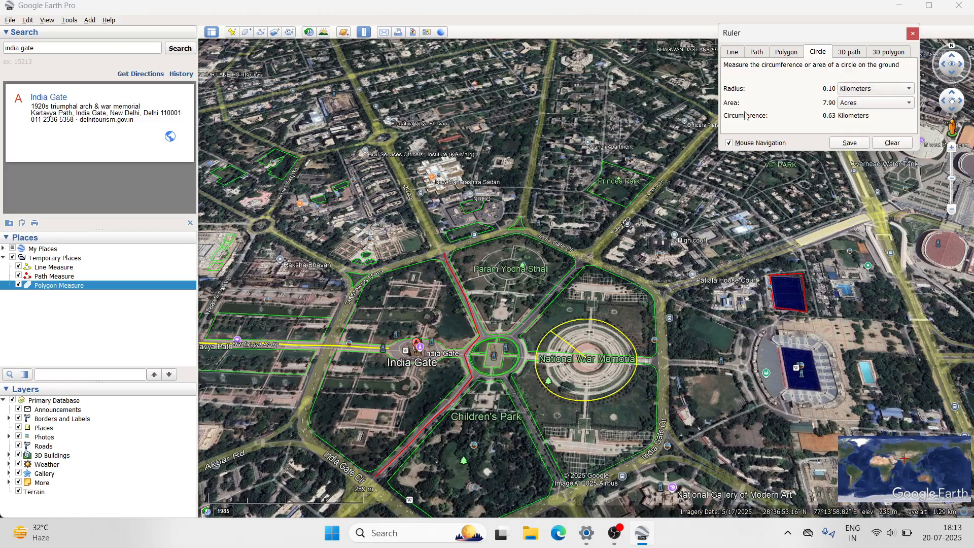
{"action": "left_click", "coordinate": [859, 101]}
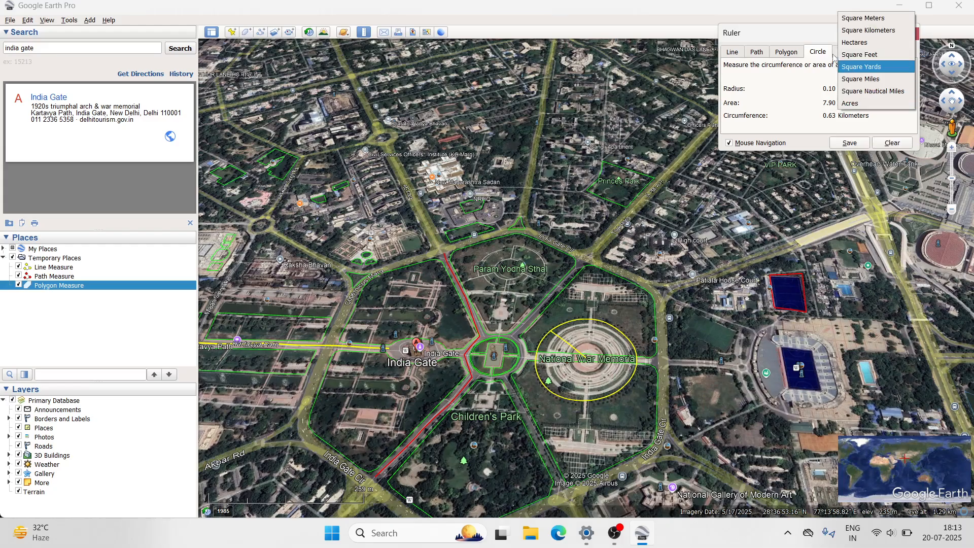
{"action": "left_click", "coordinate": [807, 104]}
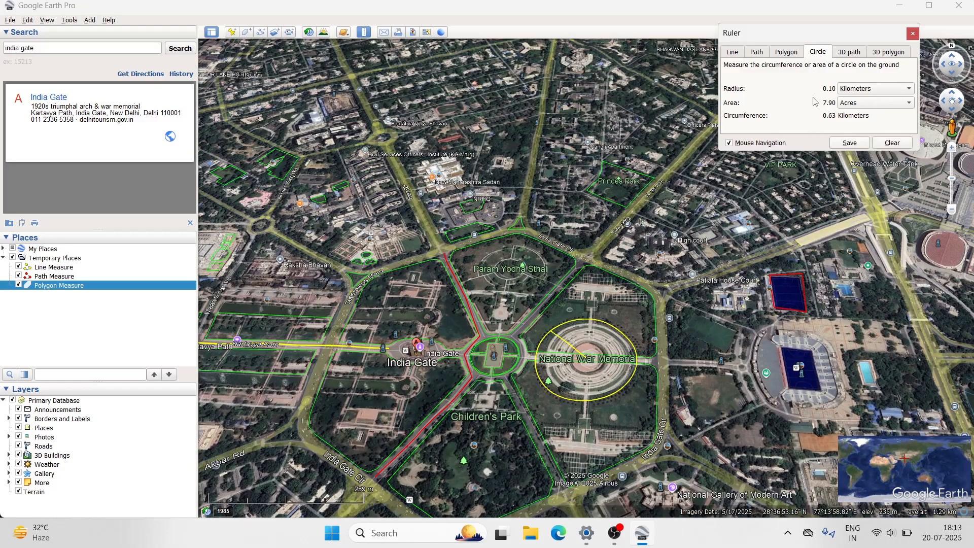
- Start saving the measured circle under the name "Circle Measure" and open its line style settings
{"action": "left_click", "coordinate": [850, 143]}
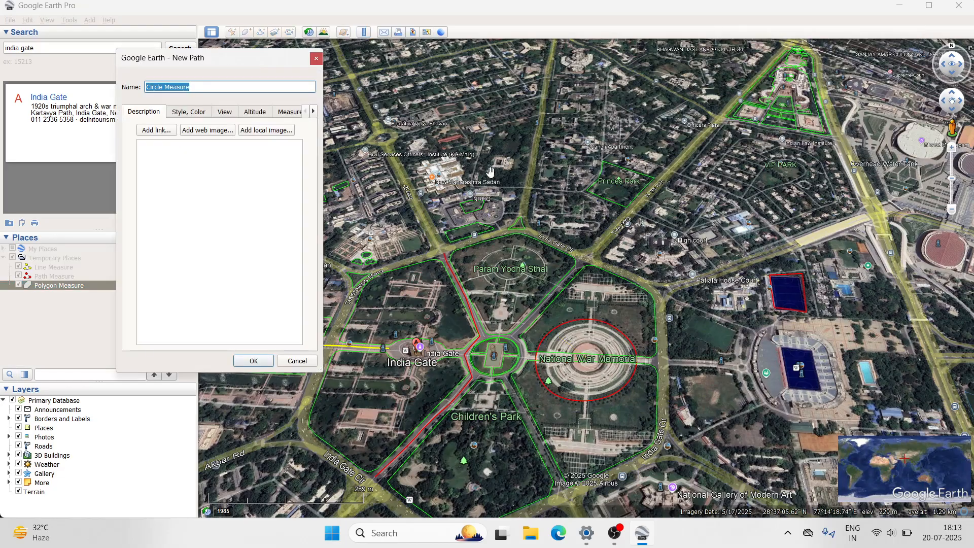
{"action": "left_click", "coordinate": [207, 89]}
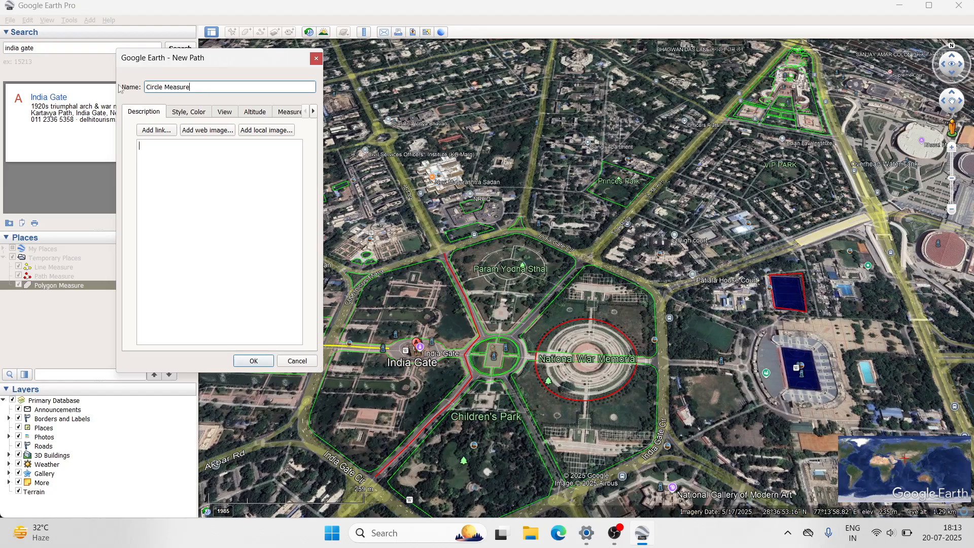
{"action": "left_click", "coordinate": [208, 113]}
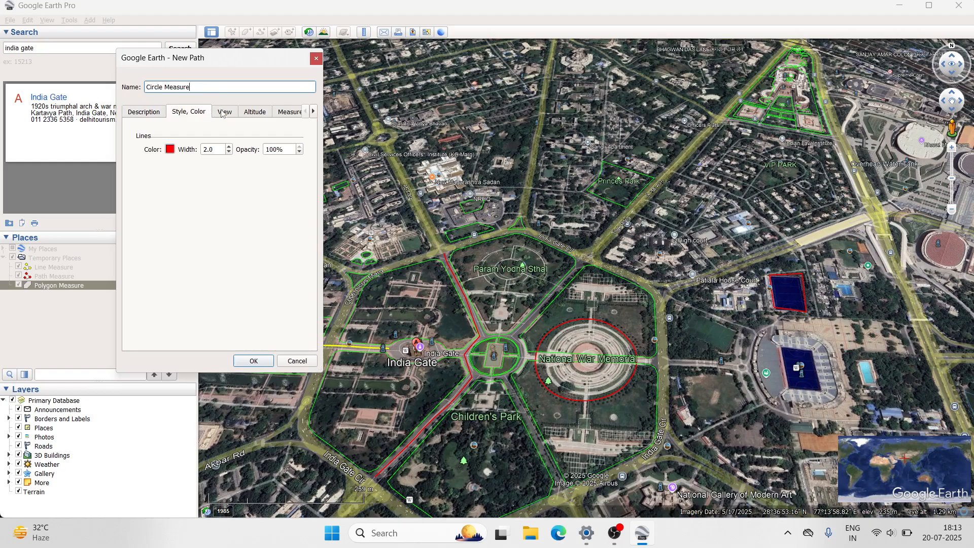
- Try light green (#55ff7f) as the circle's line color
{"action": "left_click", "coordinate": [170, 149]}
{"action": "left_click", "coordinate": [182, 181]}
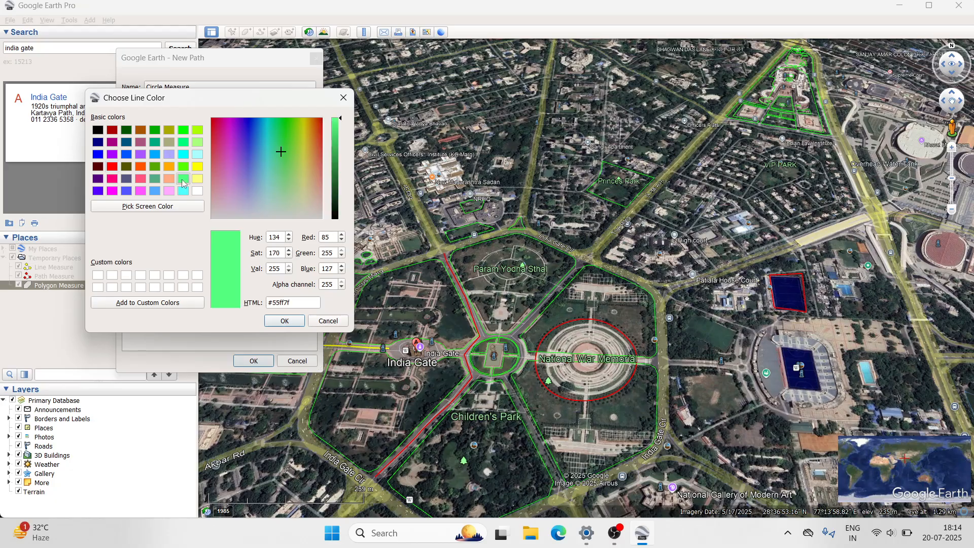
{"action": "left_click", "coordinate": [284, 321]}
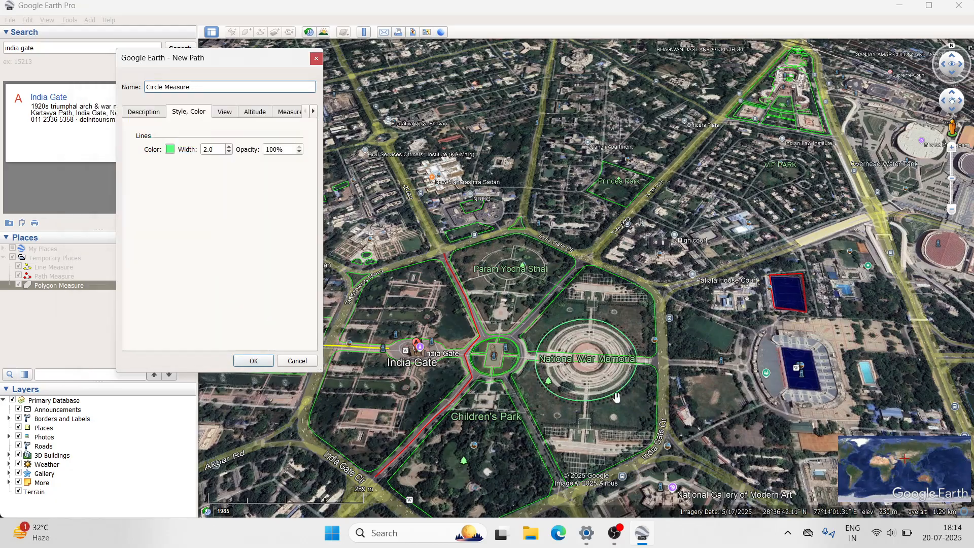
- Set the circle's line color to the basic orange-brown
{"action": "left_click", "coordinate": [171, 149]}
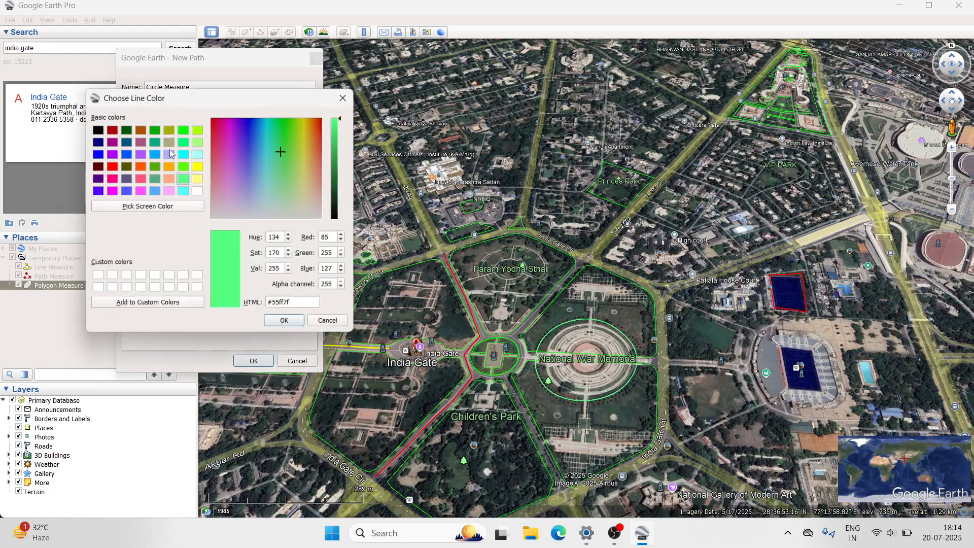
{"action": "left_click", "coordinate": [141, 130]}
{"action": "left_click", "coordinate": [284, 322]}
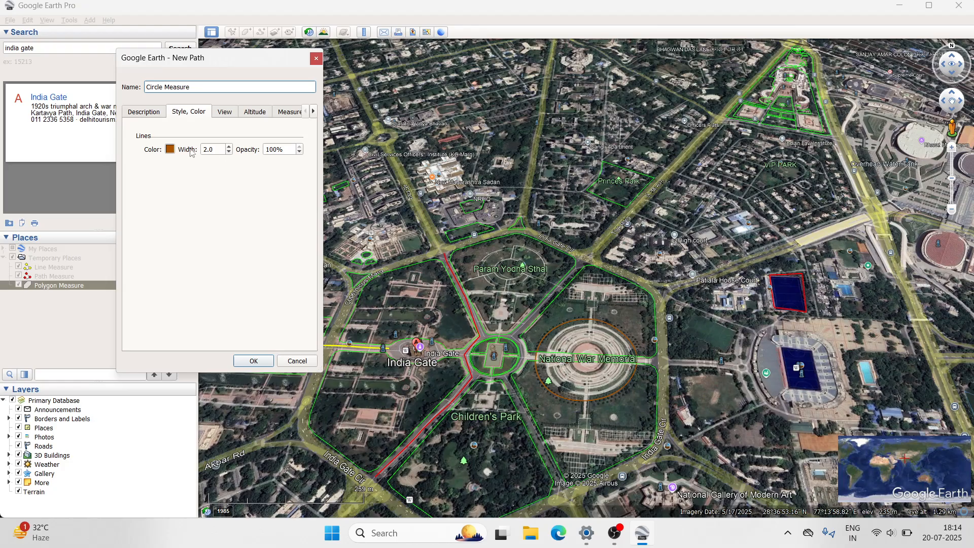
- Review the circle's view, altitude and length details, and finish saving it to the places list
{"action": "left_click", "coordinate": [225, 115]}
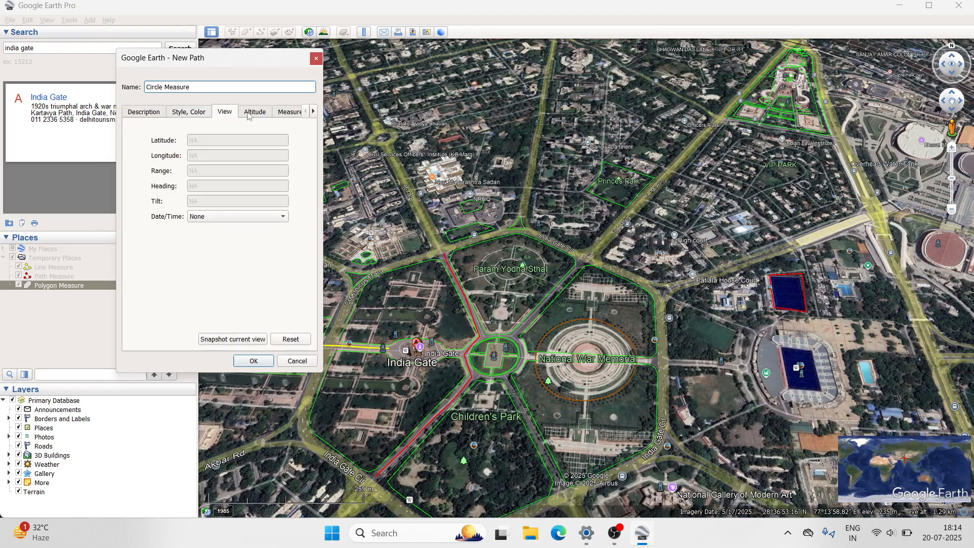
{"action": "left_click", "coordinate": [251, 114]}
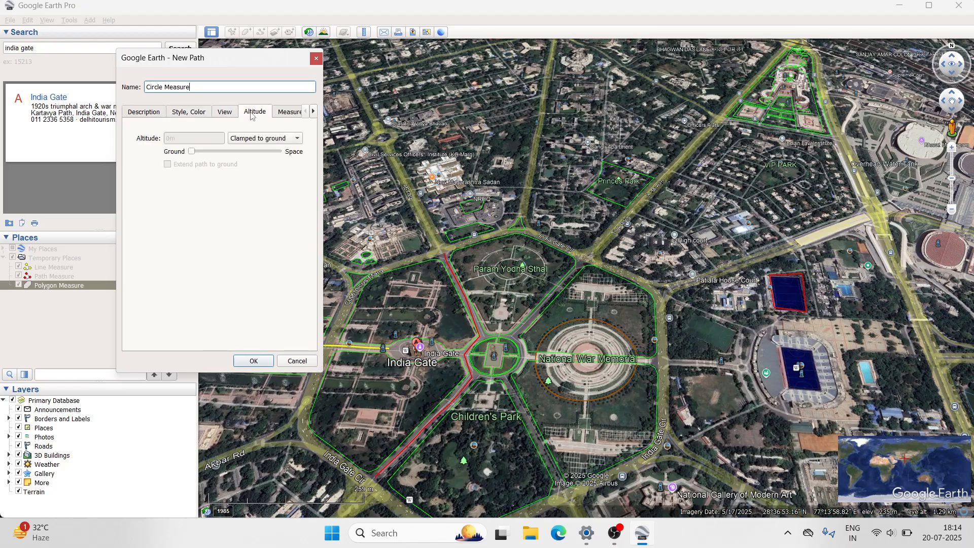
{"action": "left_click", "coordinate": [287, 113]}
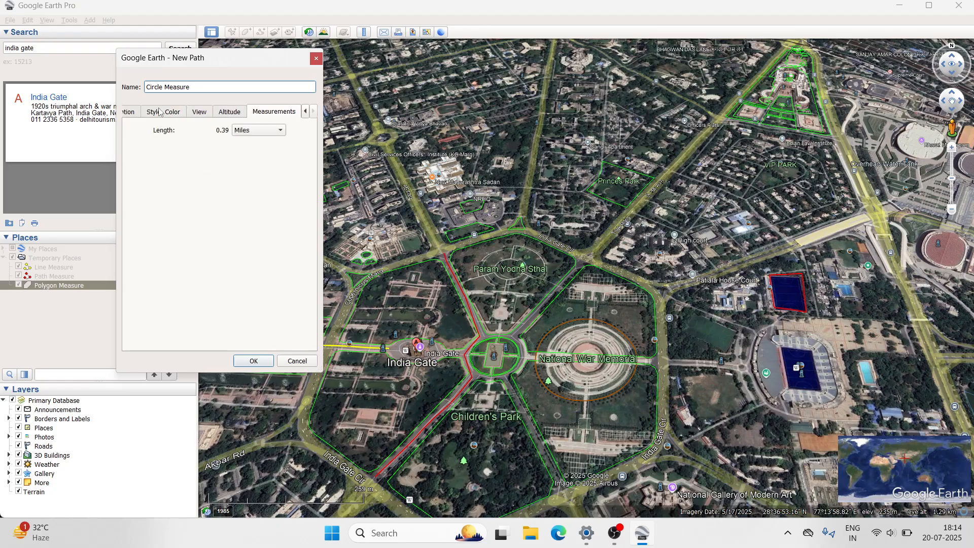
{"action": "left_click", "coordinate": [136, 115]}
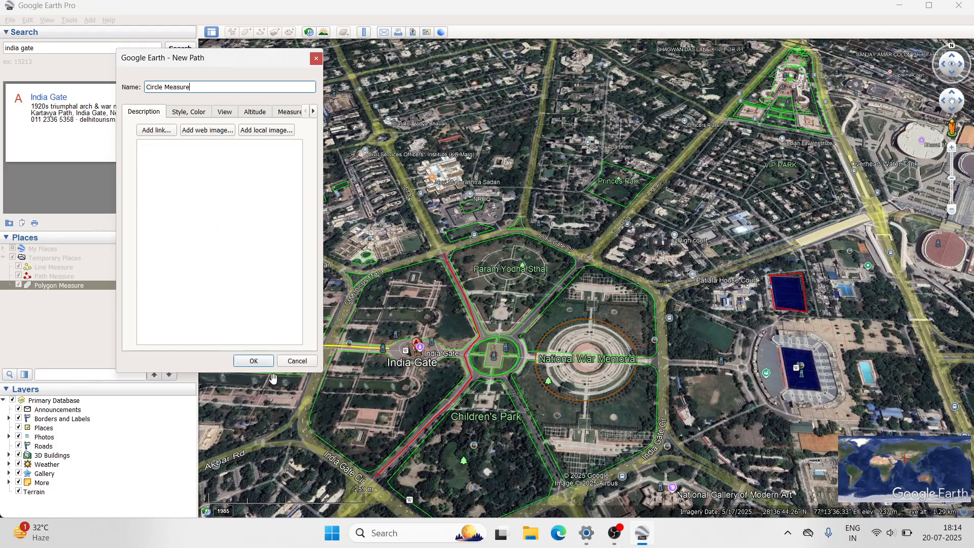
{"action": "left_click", "coordinate": [253, 361]}
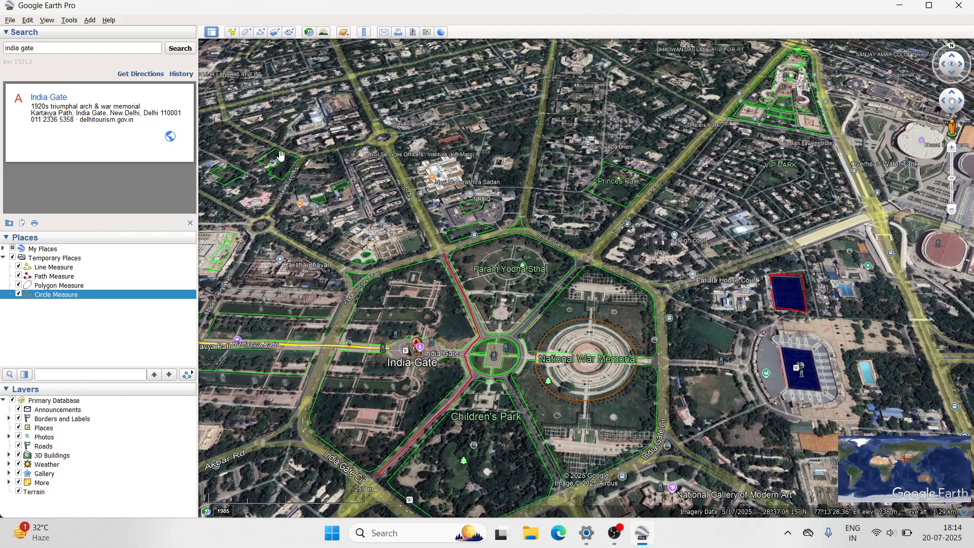
- Reopen the ruler for another measurement
{"action": "left_click", "coordinate": [364, 33]}
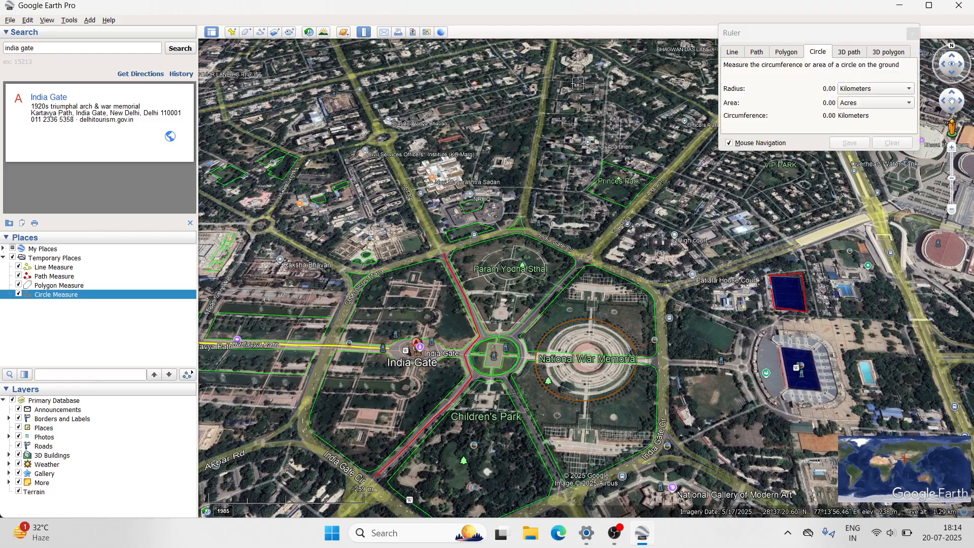